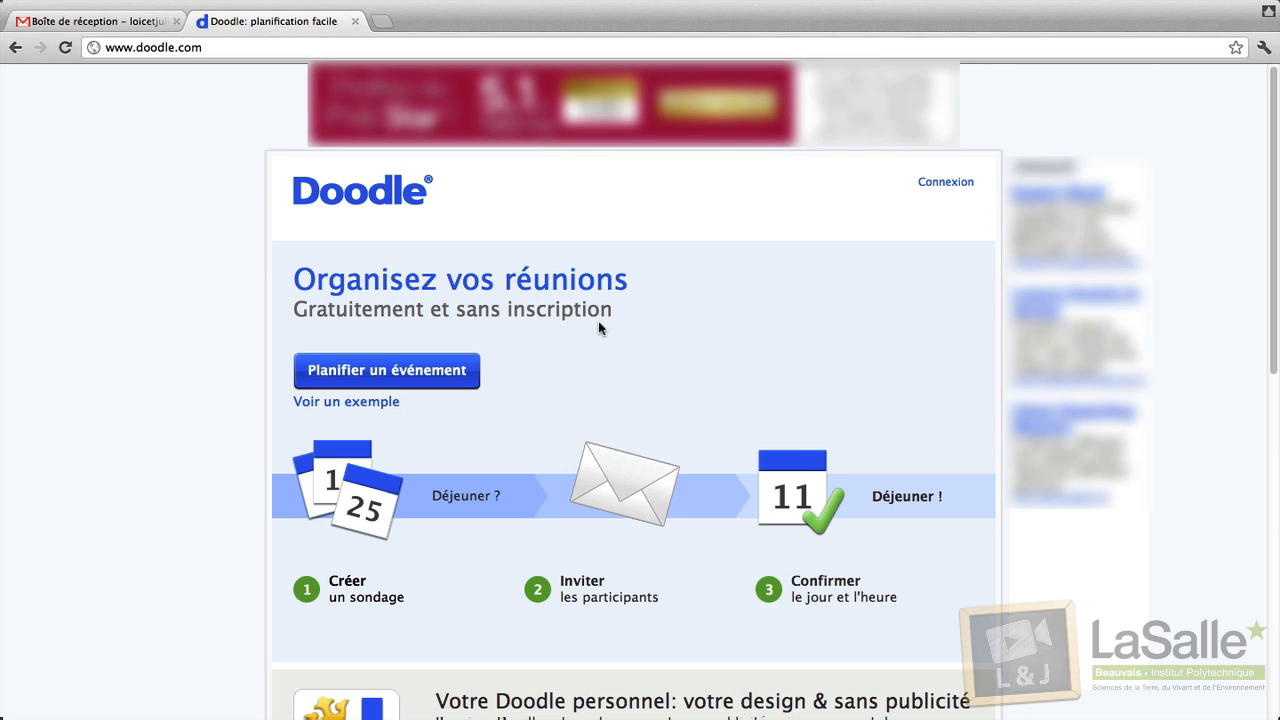
Start a new event titled 'Genius Lunch' located in Beauvais, France.
left_click(335, 370)
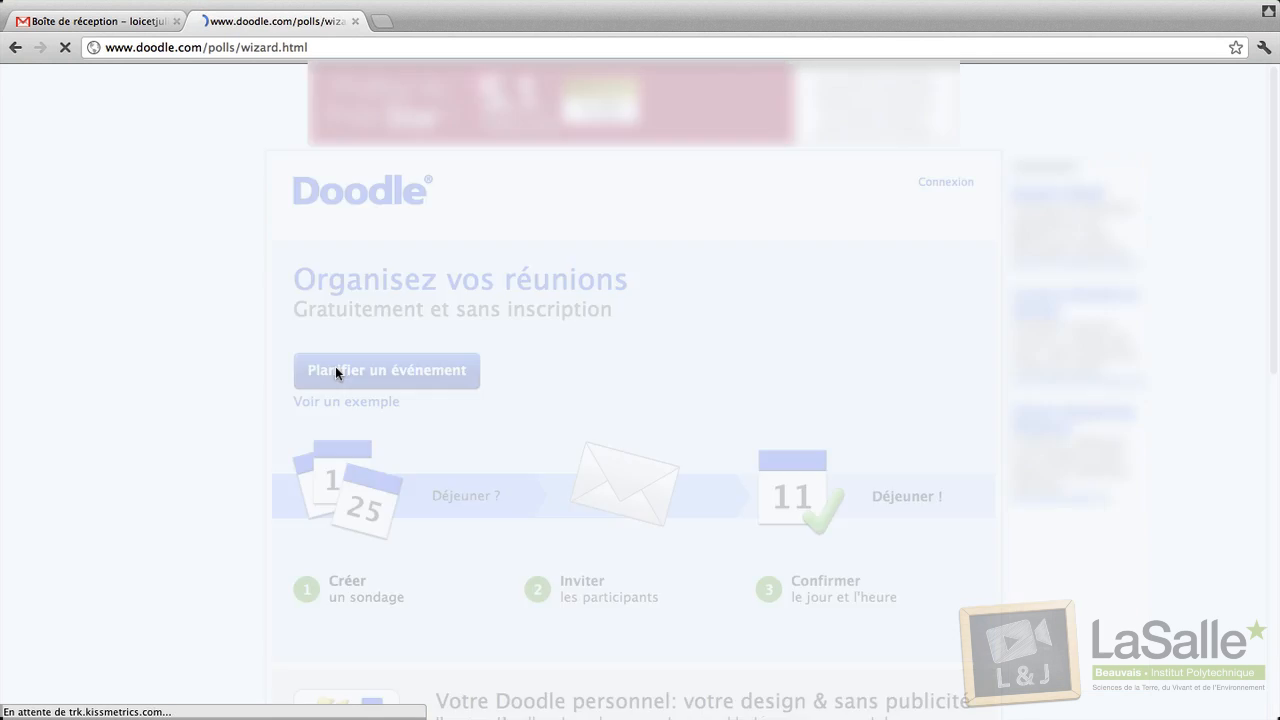
left_click(474, 372)
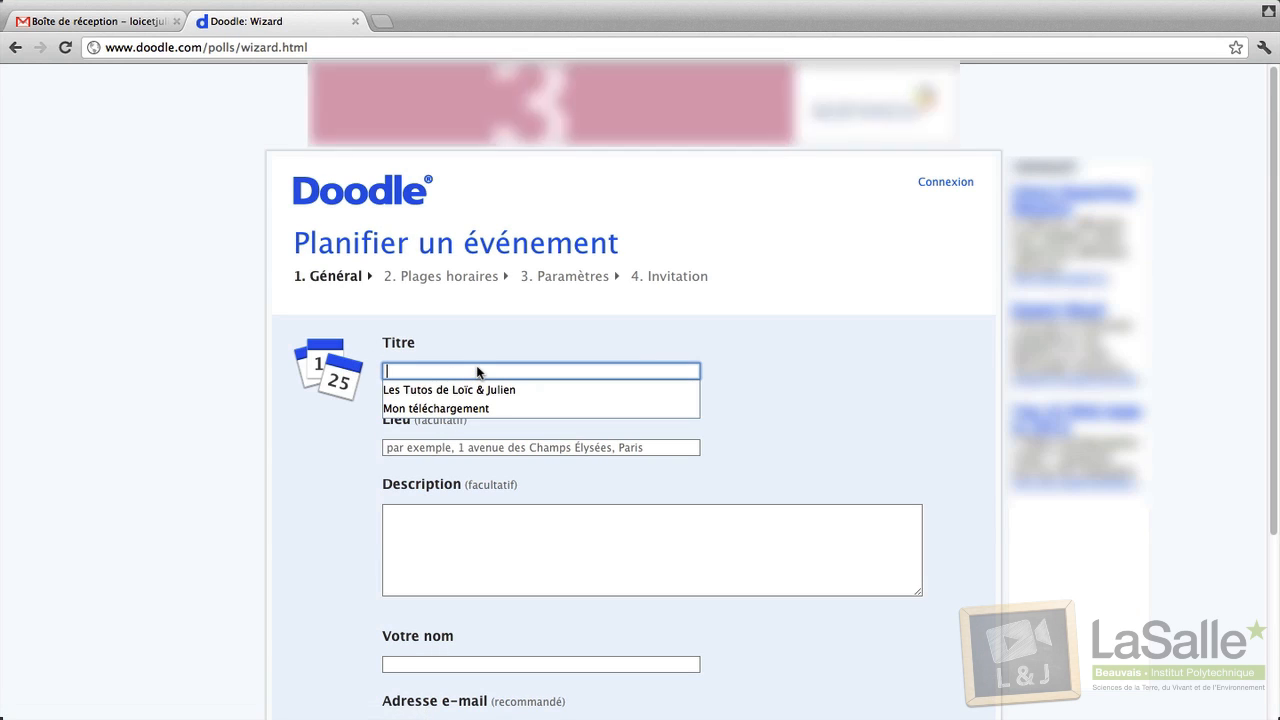
type("Gen")
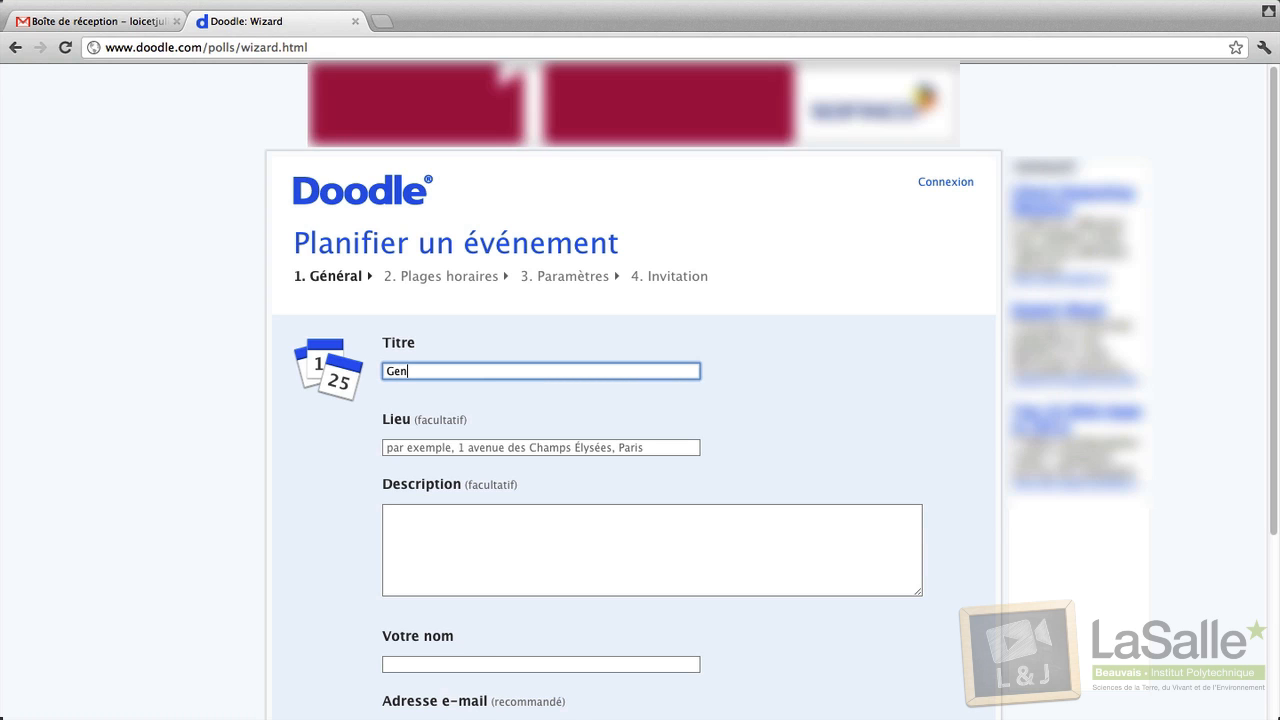
type("ius L")
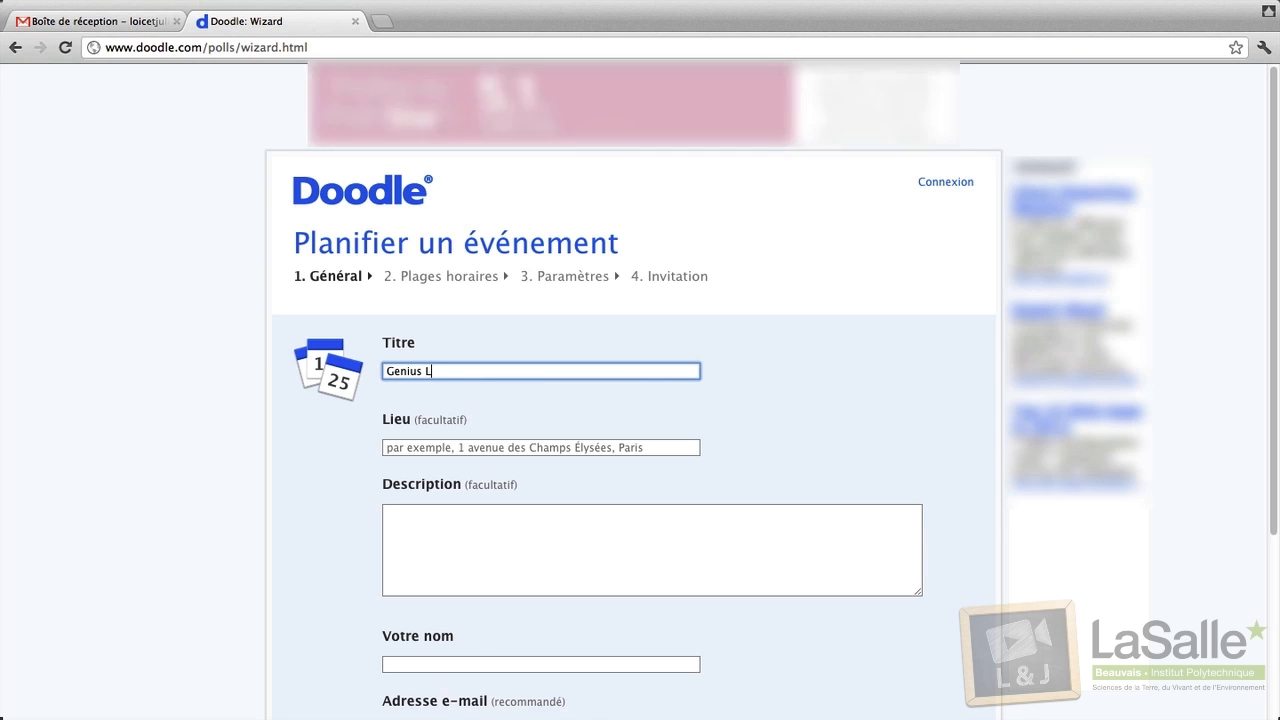
type("unch")
left_click(520, 444)
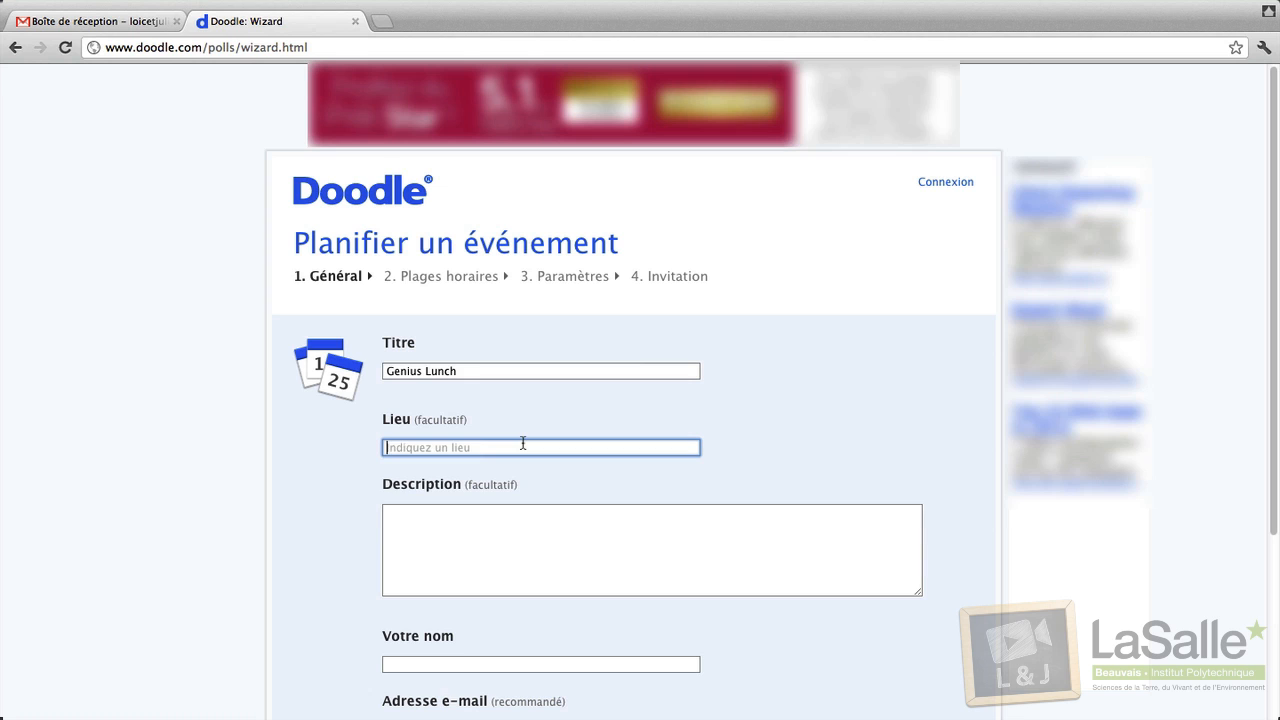
type("Beauv")
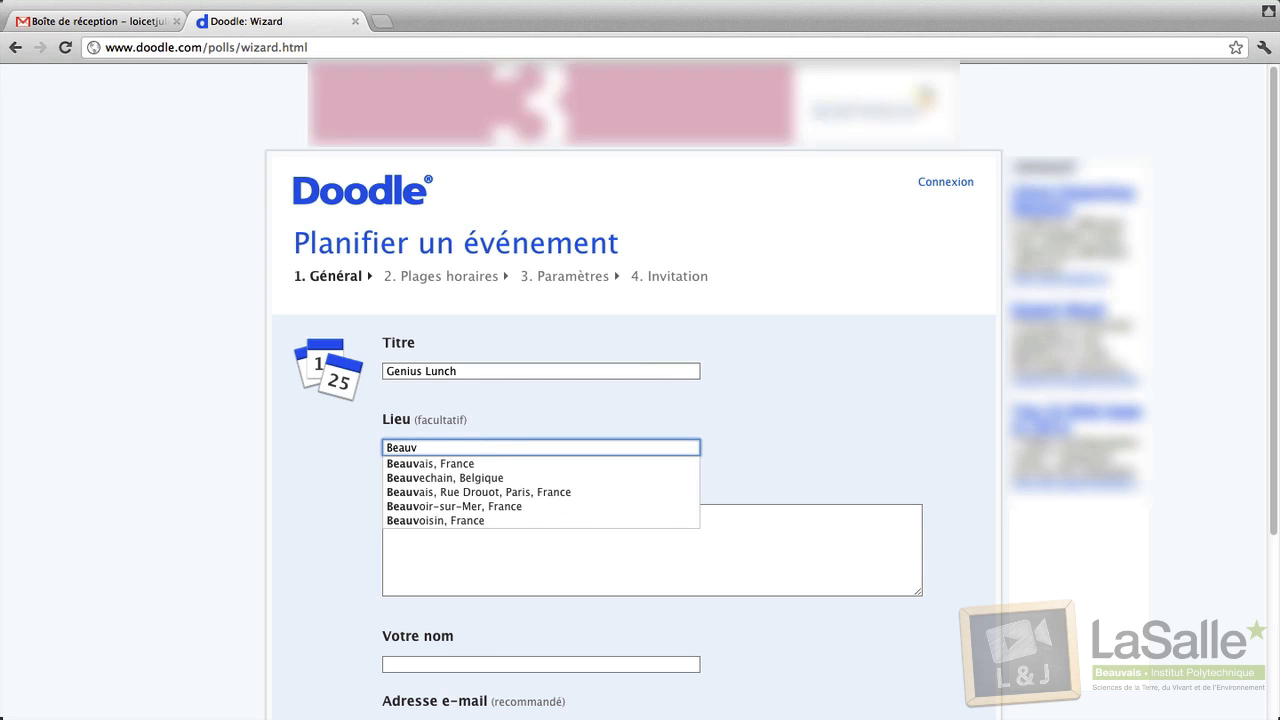
left_click(494, 471)
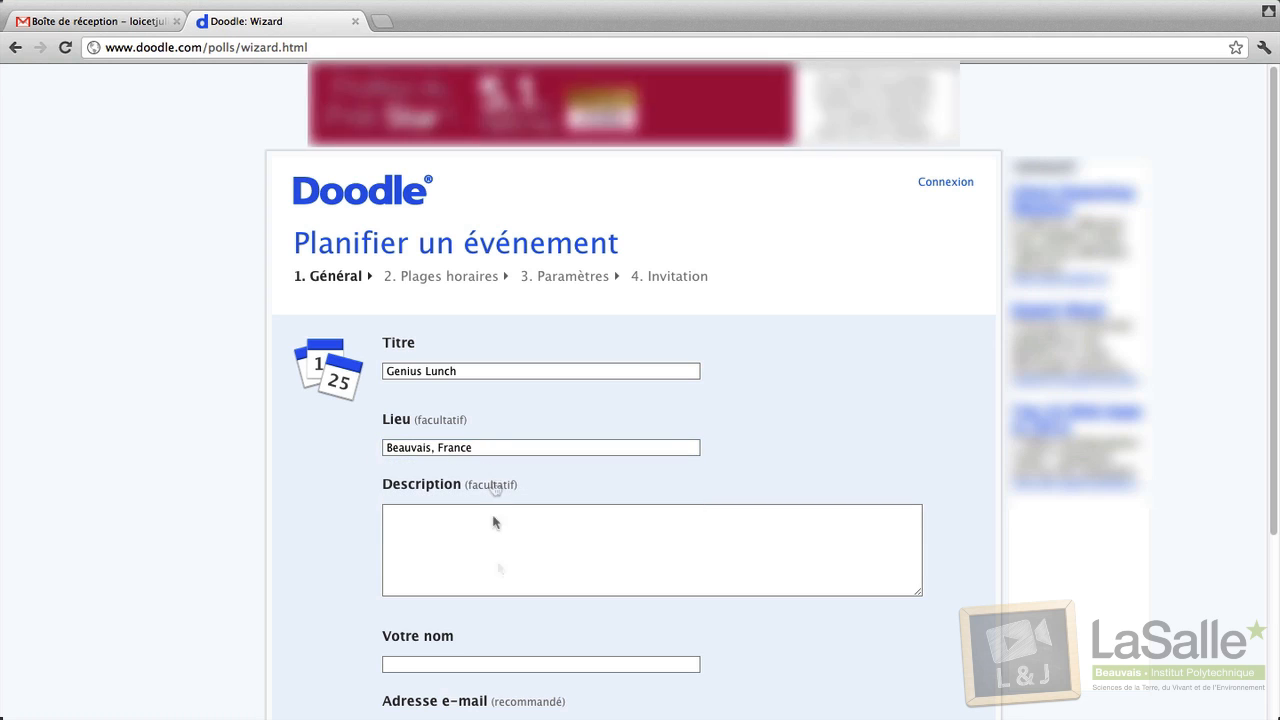
Add the description 'Des génies et de la mousse!!!'.
left_click(522, 578)
scroll(515, 576, "down", 2)
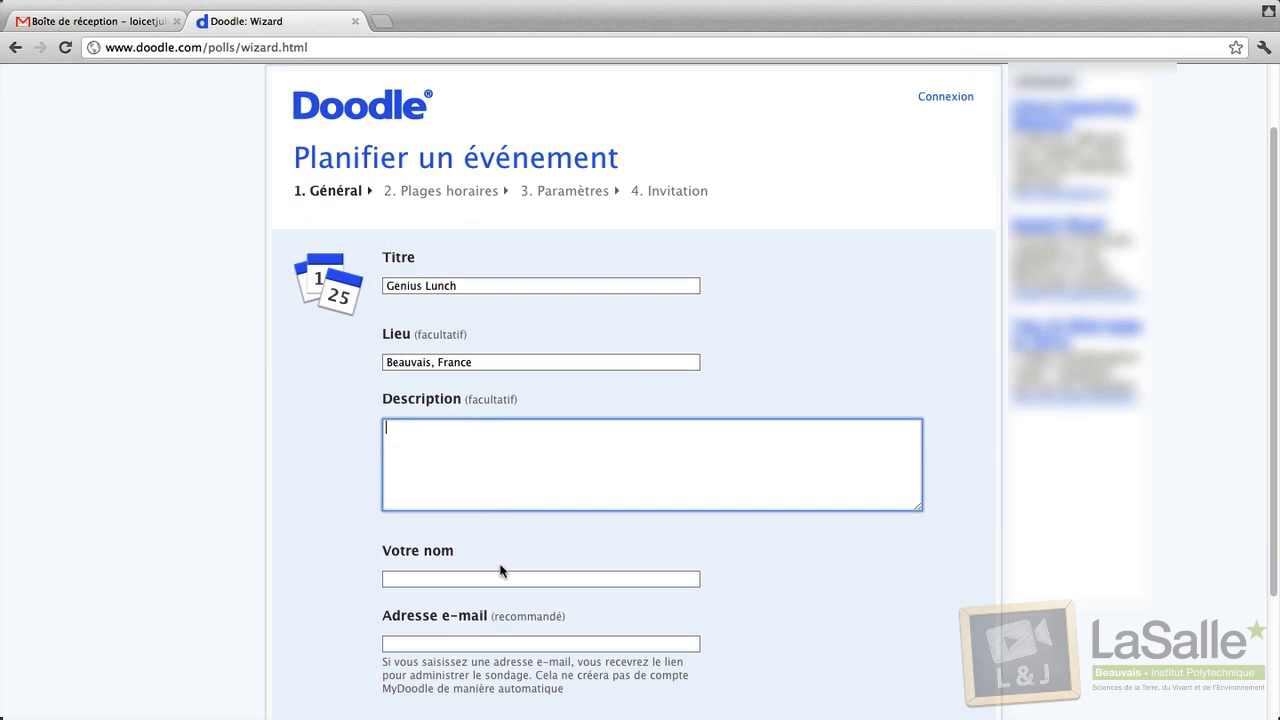
type("Des génies et de la mo")
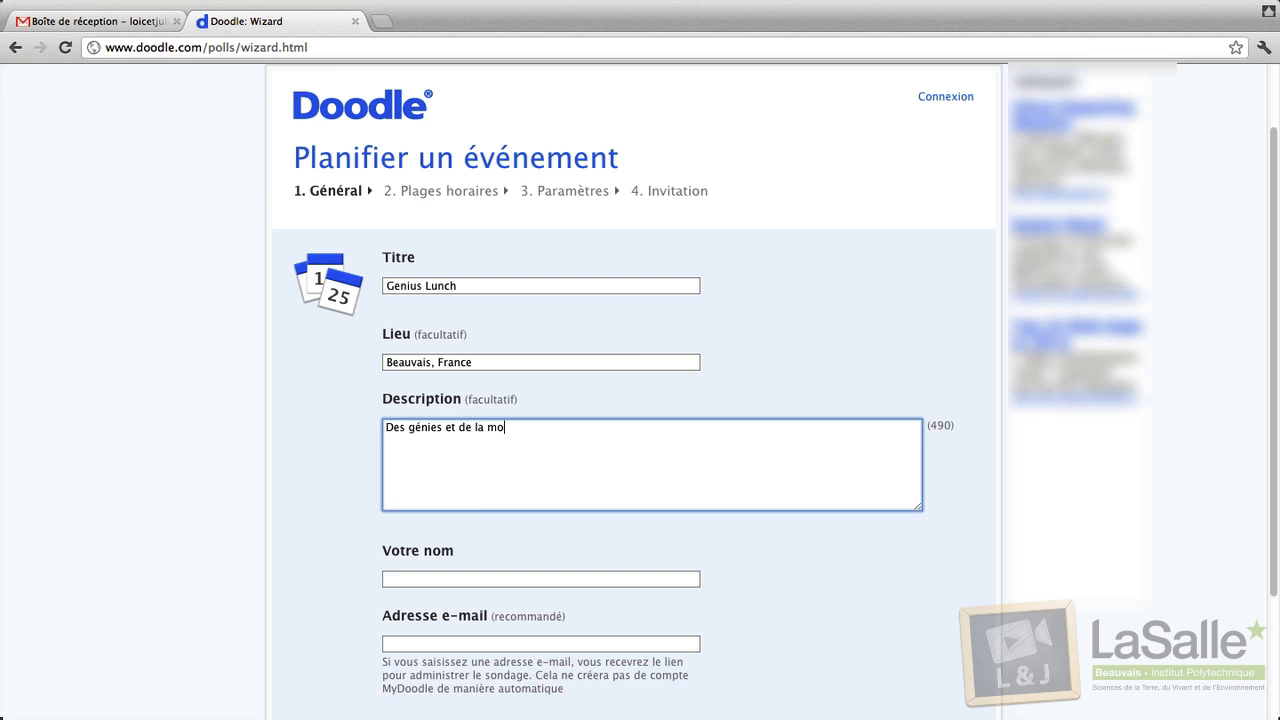
type("usse")
scroll(519, 575, "down", 3)
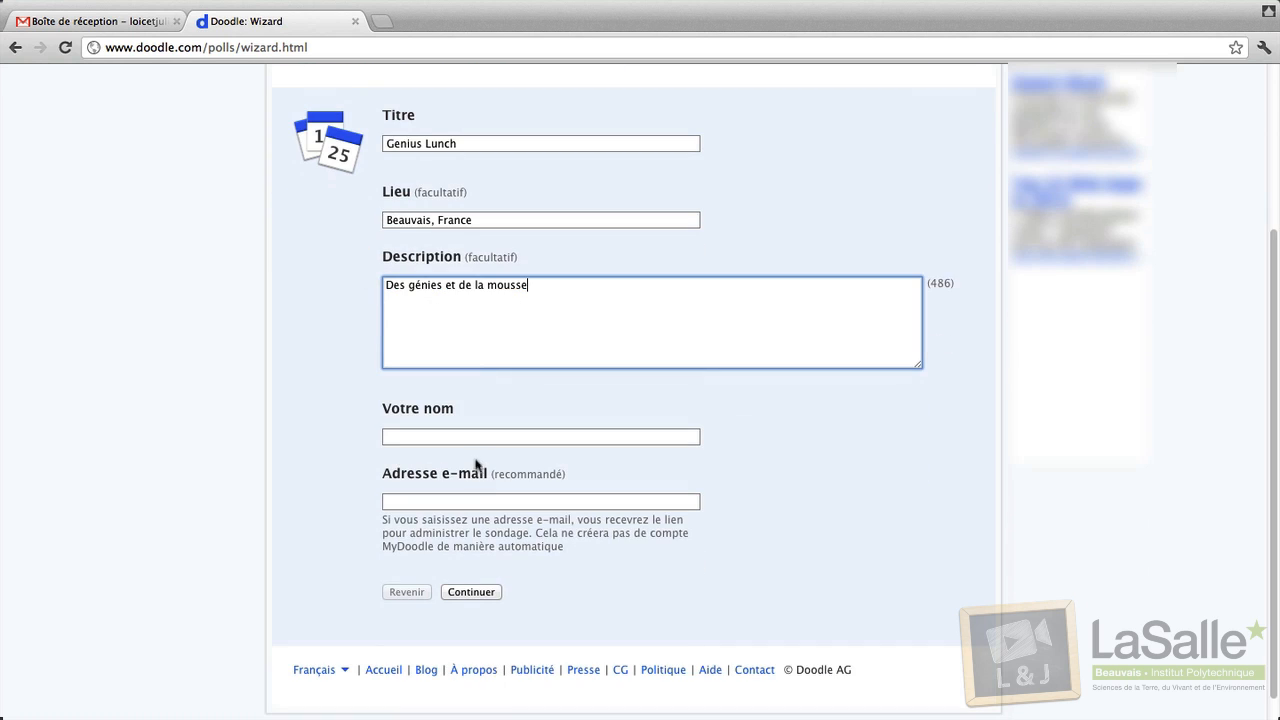
type("!!!")
Enter the organiser's name and e-mail address, then continue to date selection.
left_click(444, 436)
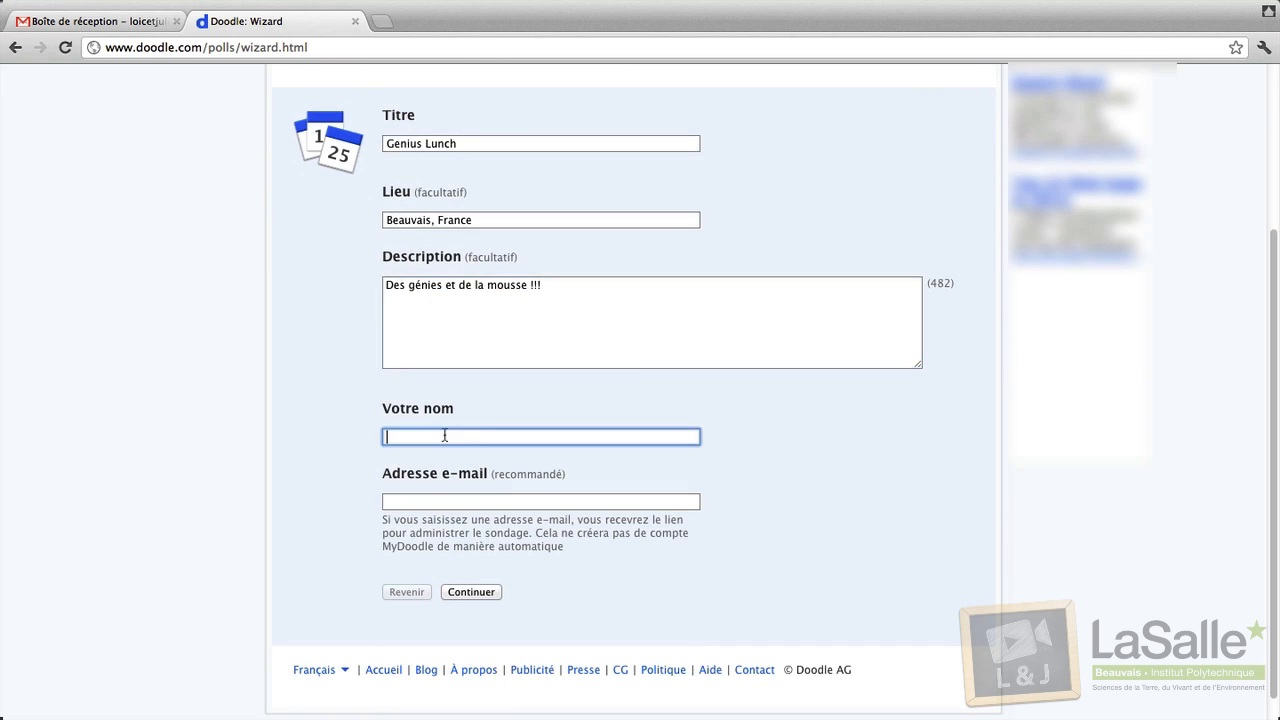
type("Loïc & Julien")
left_click(445, 503)
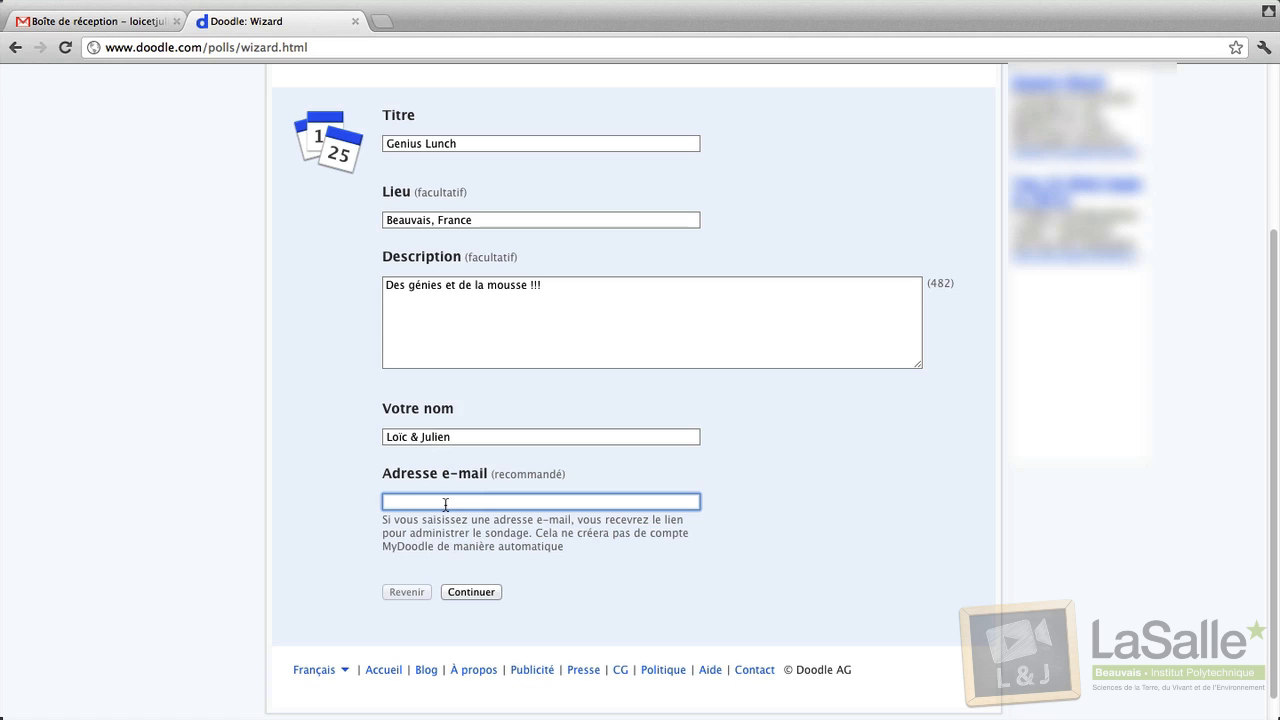
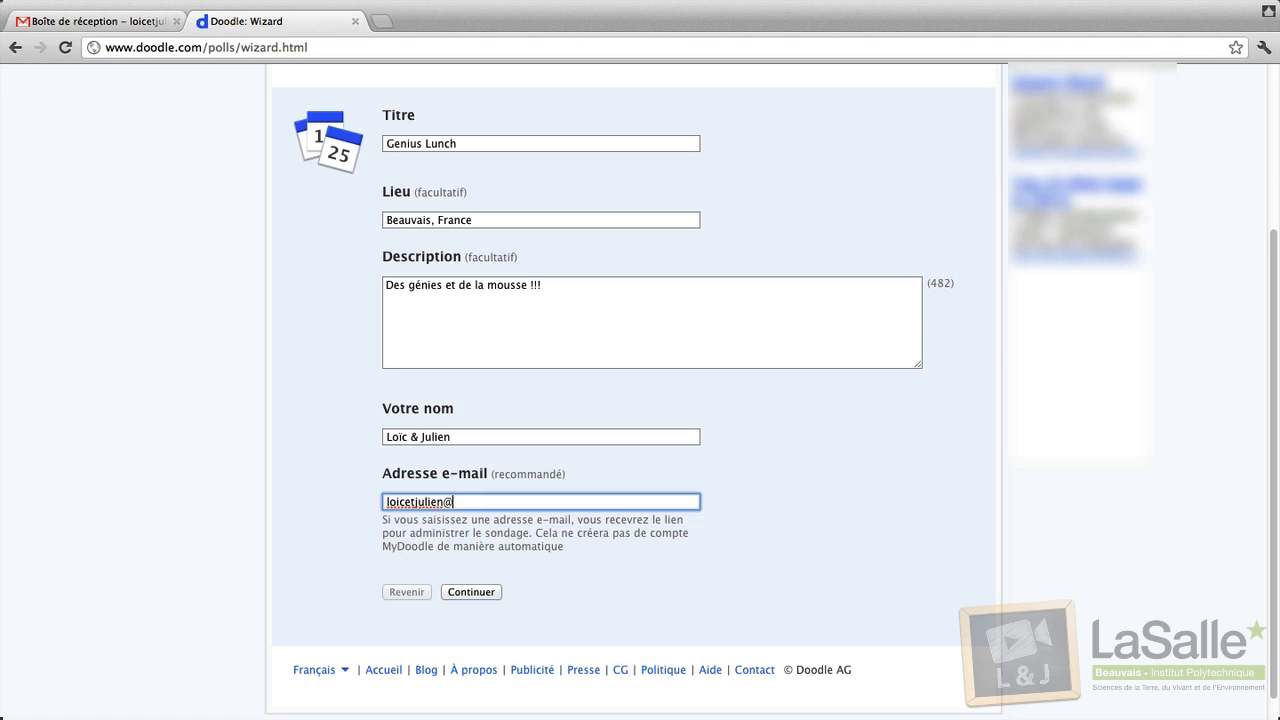
scroll(448, 503, "up", 1)
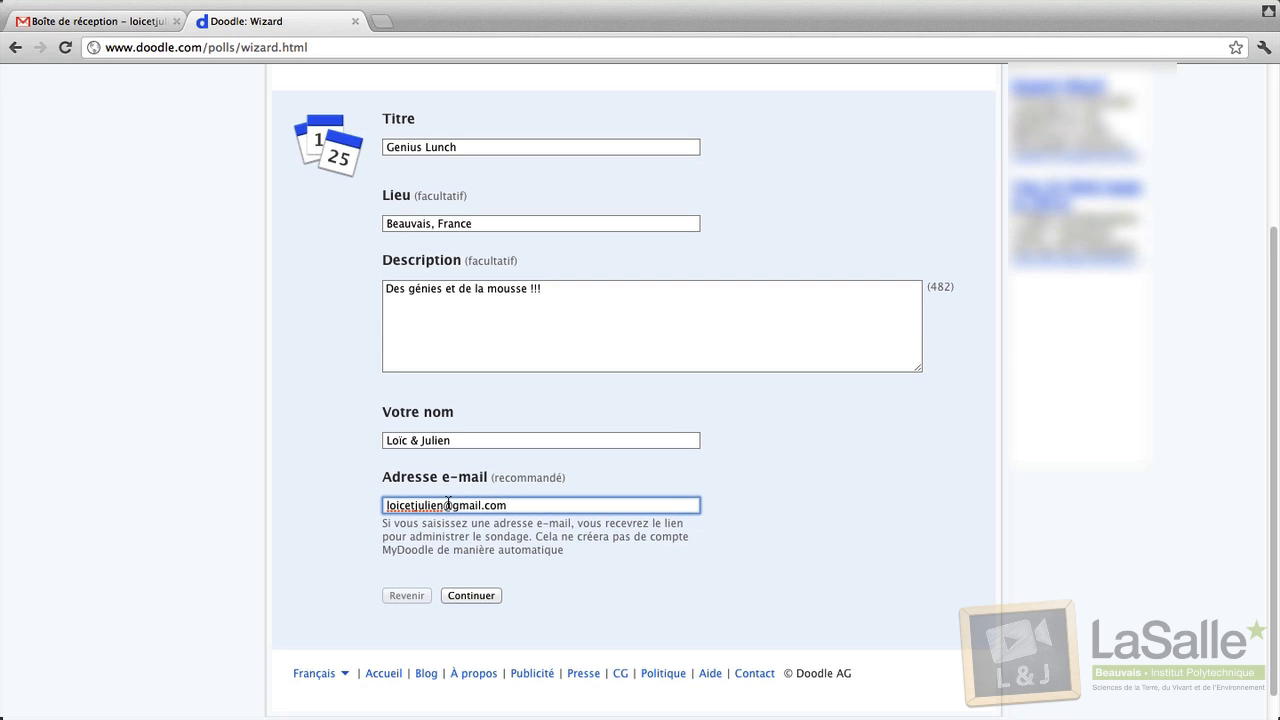
left_click(476, 595)
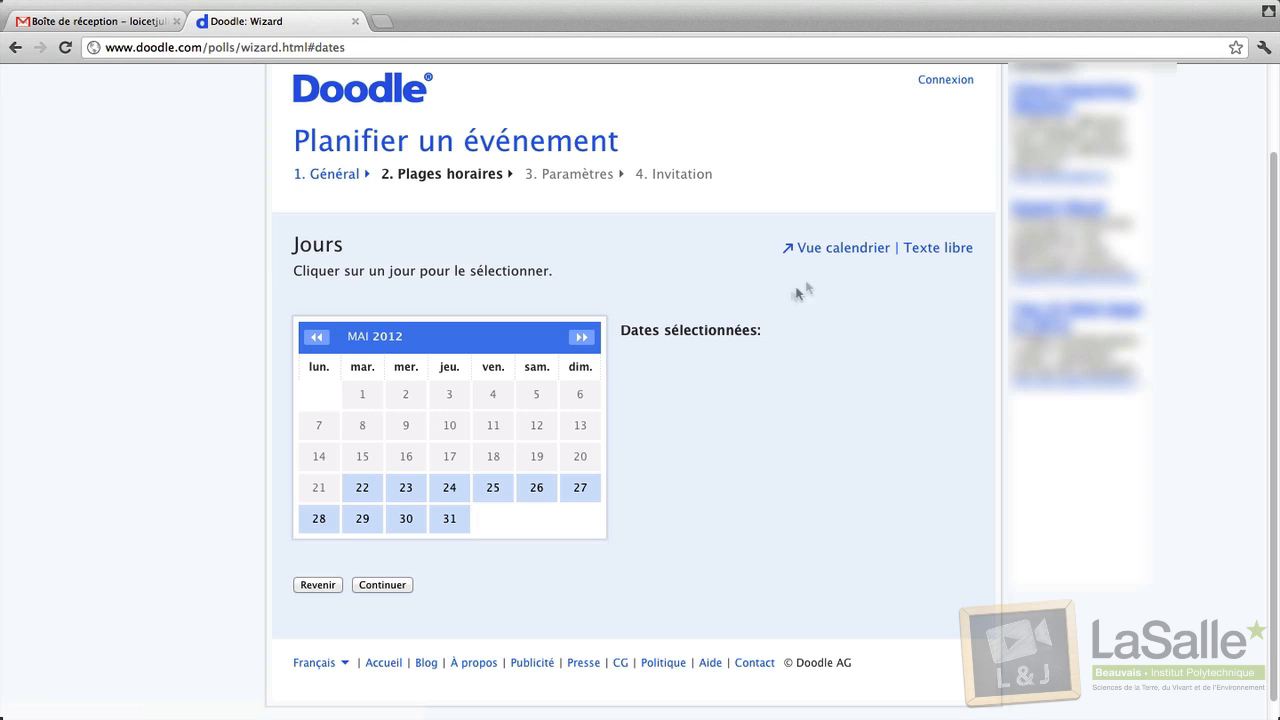
Try an 11:45 slot on Wednesday 23 in calendar view, then switch to free-text options.
left_click(839, 253)
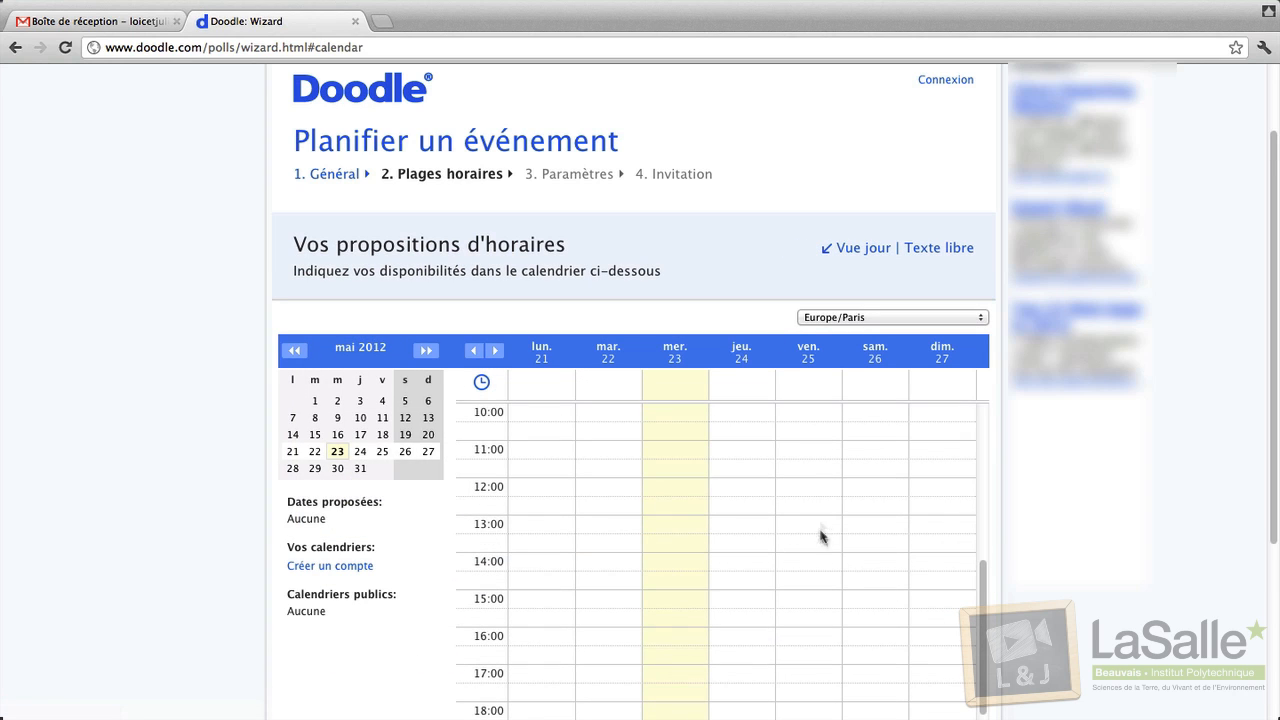
left_click_drag(670, 472, 673, 550)
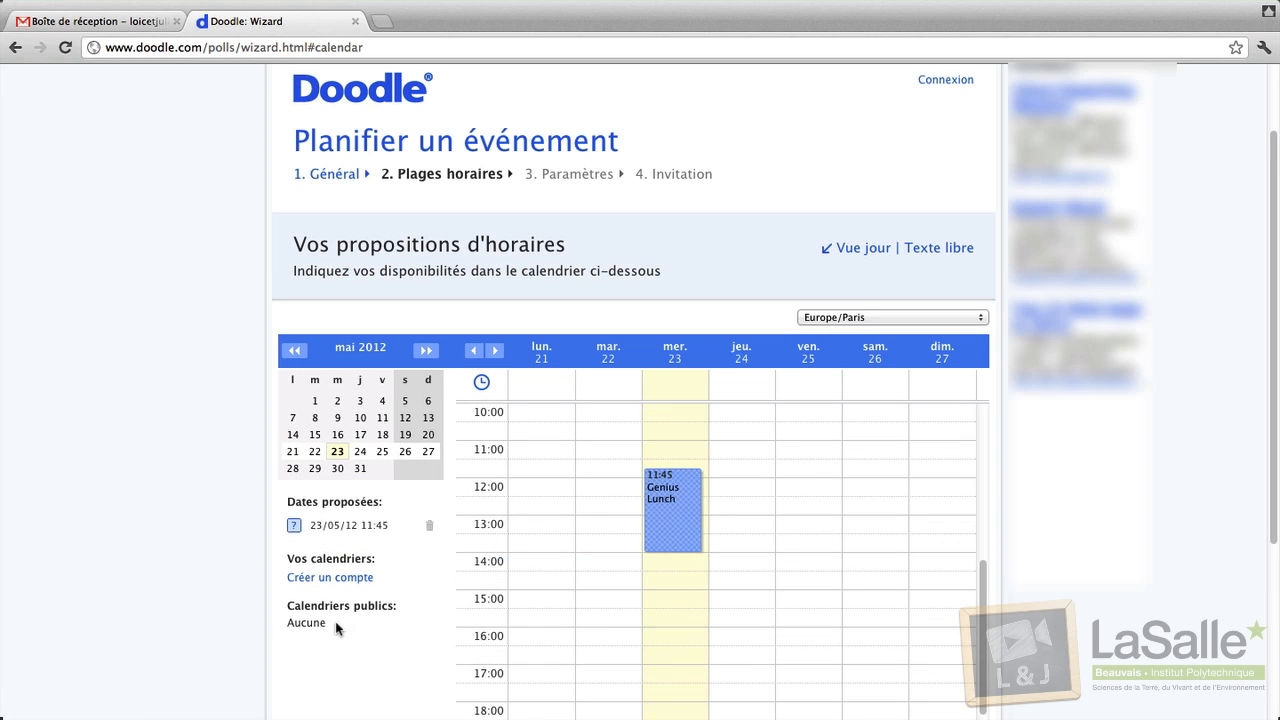
left_click(862, 248)
left_click(937, 248)
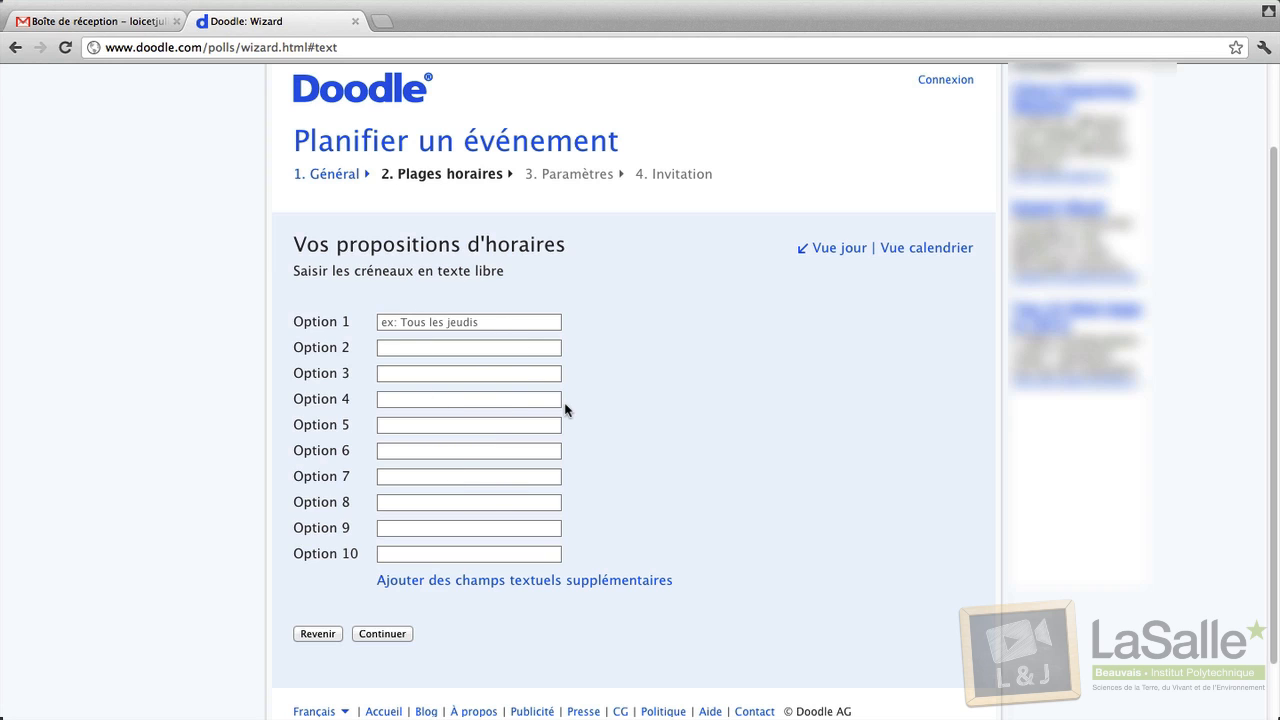
Pick Wednesday 23, Thursday 24 and Friday 25 May as candidate dates.
left_click(840, 248)
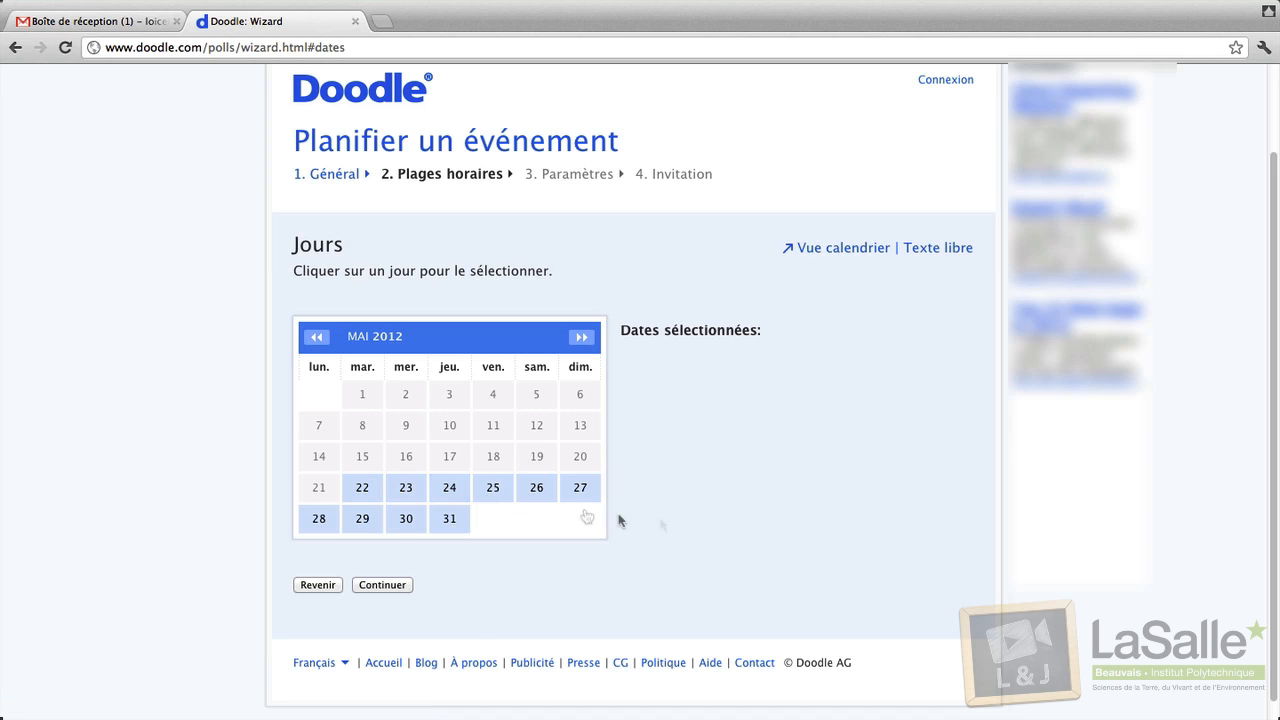
left_click(405, 492)
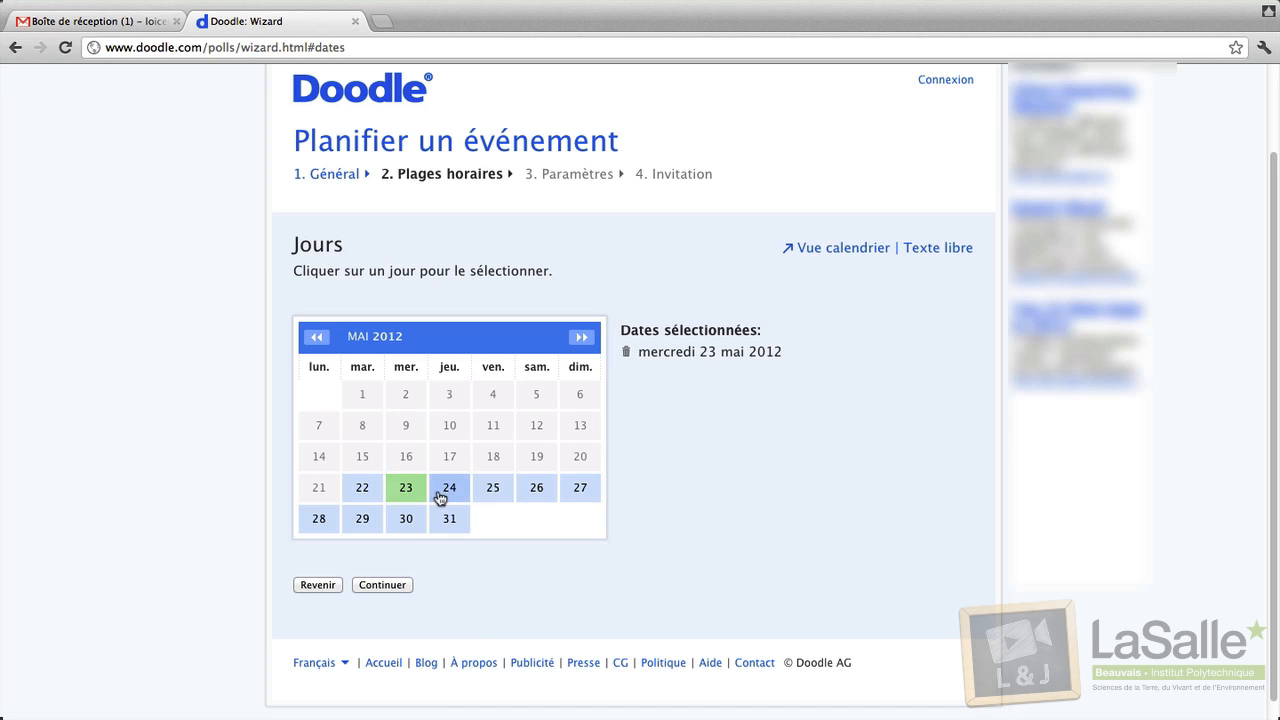
left_click(449, 492)
left_click(493, 492)
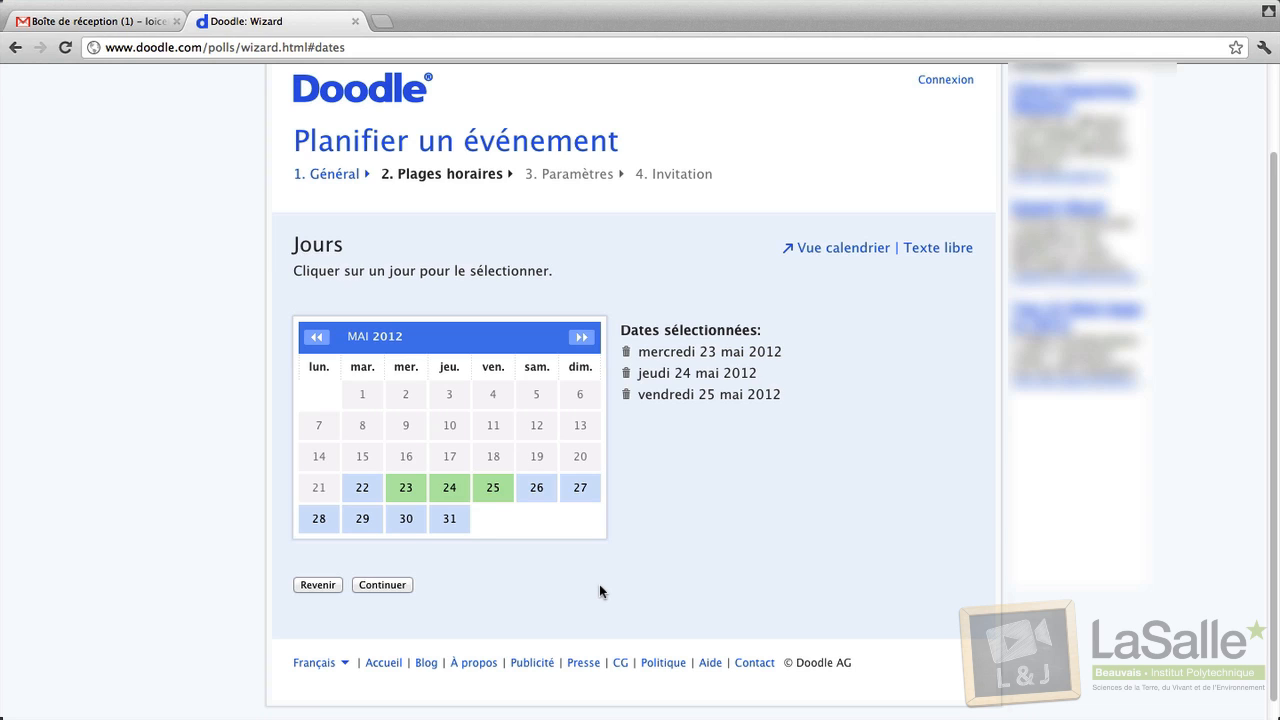
left_click(382, 584)
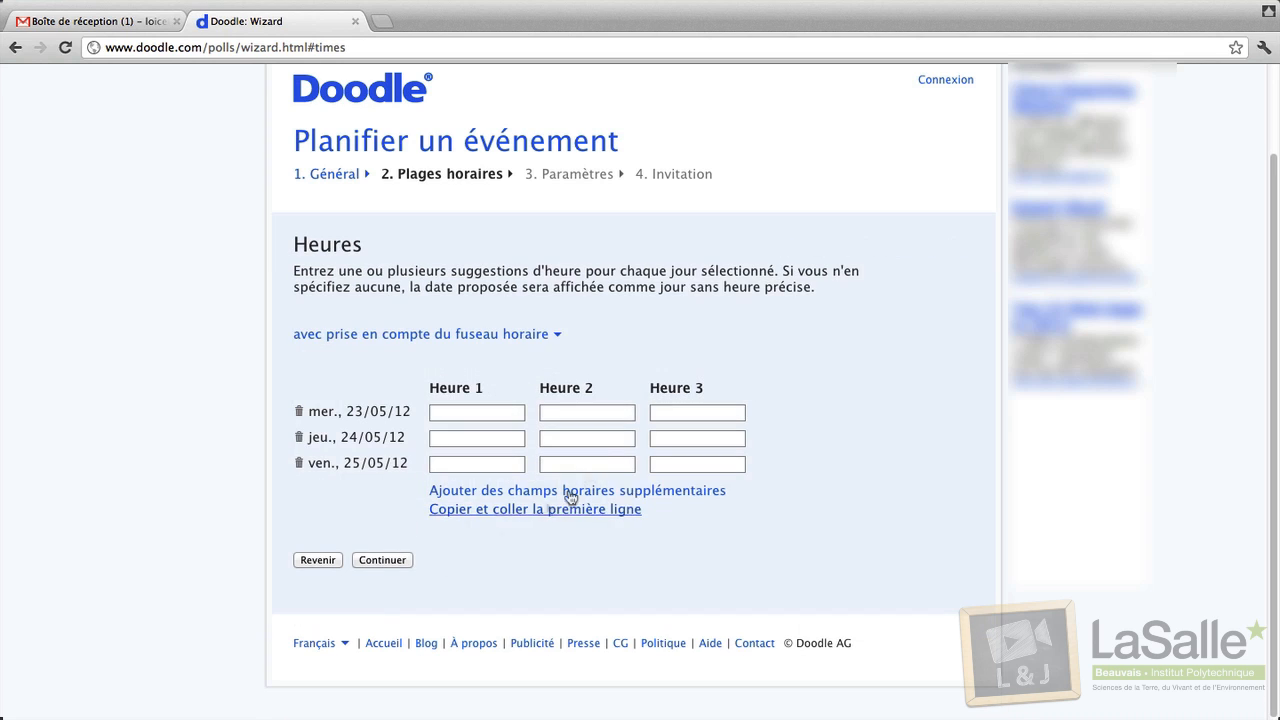
Enter 12:00 and 13:00 for the first day, copy them to all days, and continue.
left_click(461, 412)
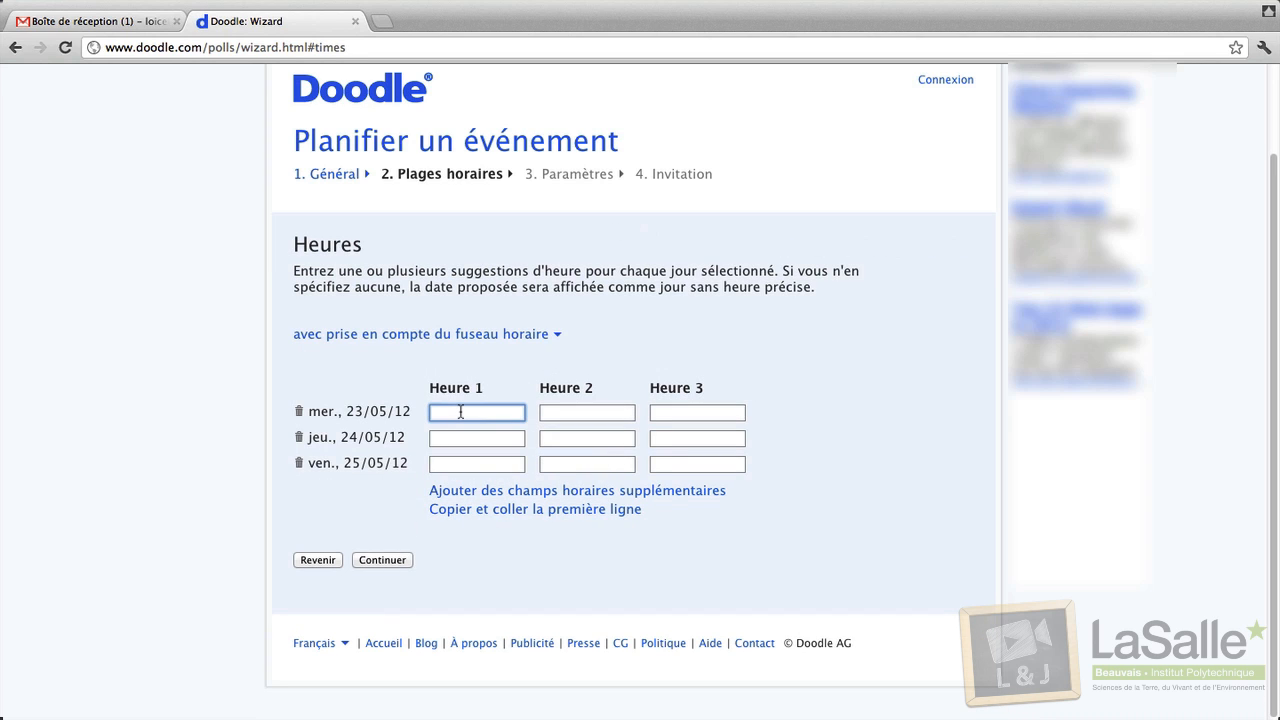
type("12:00")
key("Tab")
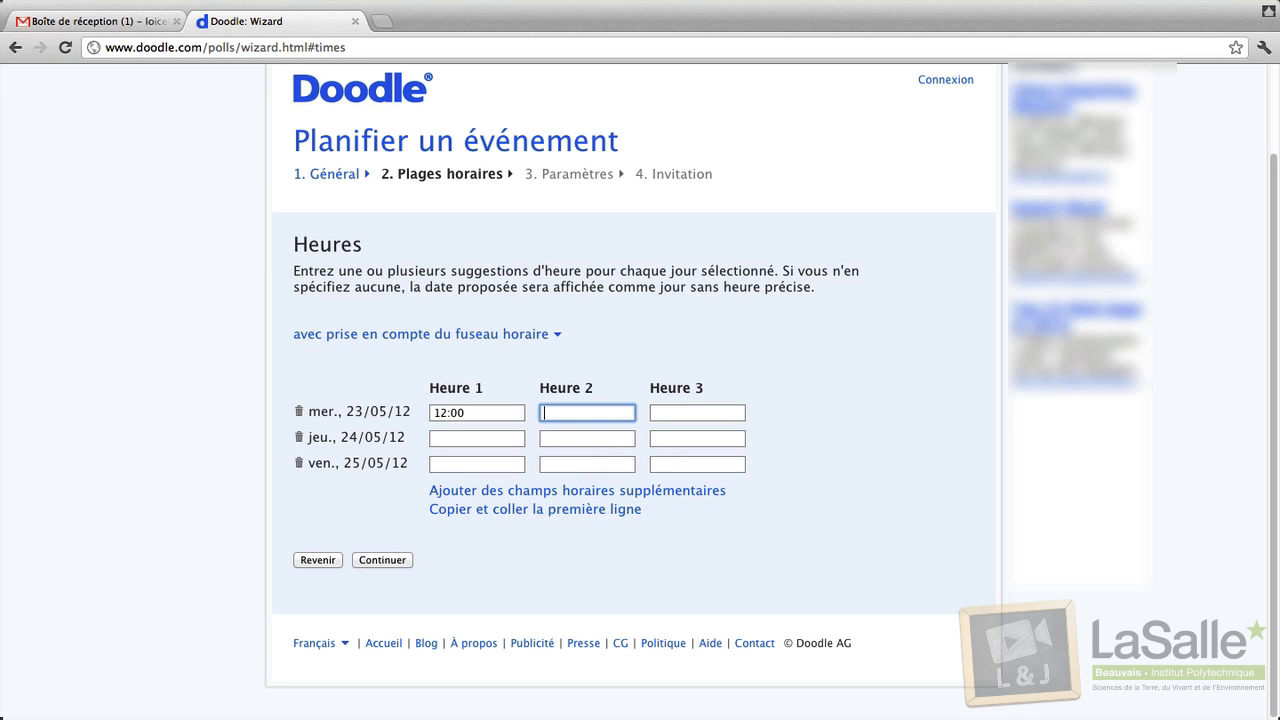
type("13:00")
key("Tab")
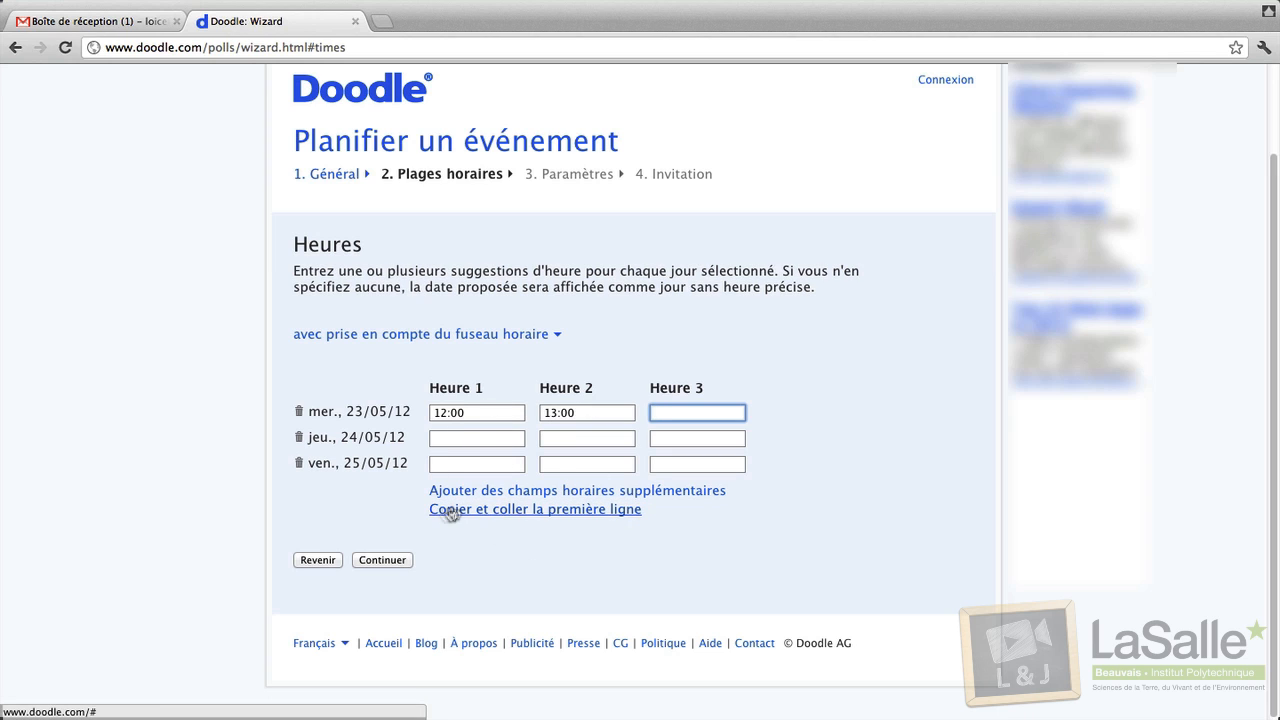
left_click(516, 519)
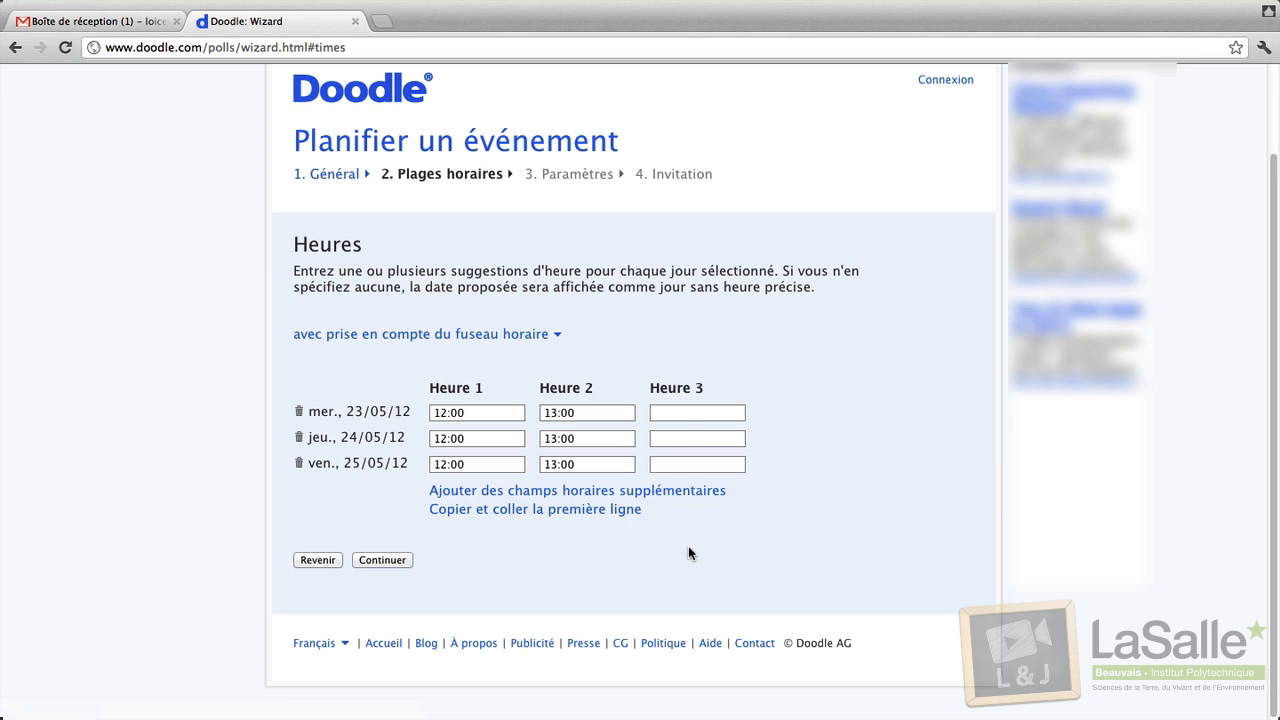
left_click(372, 561)
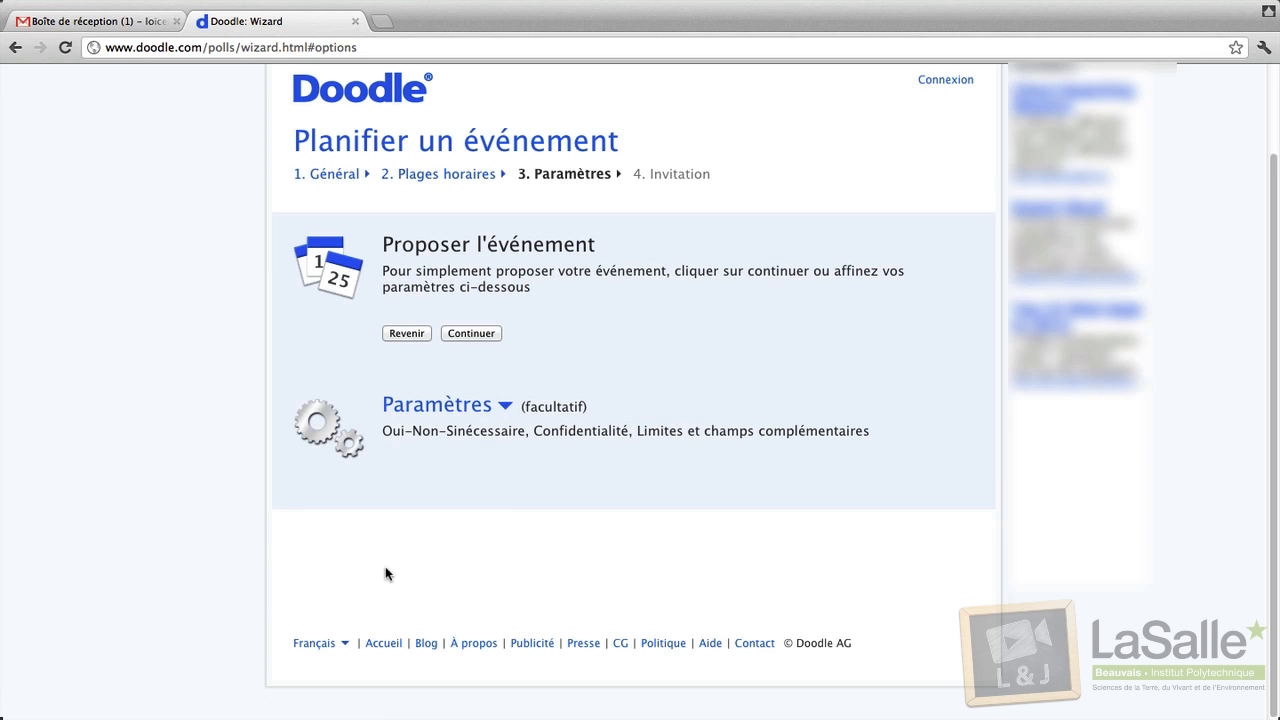
Expand the optional settings and enable a 42-participant cap per time slot.
left_click(452, 406)
scroll(570, 455, "down", 2)
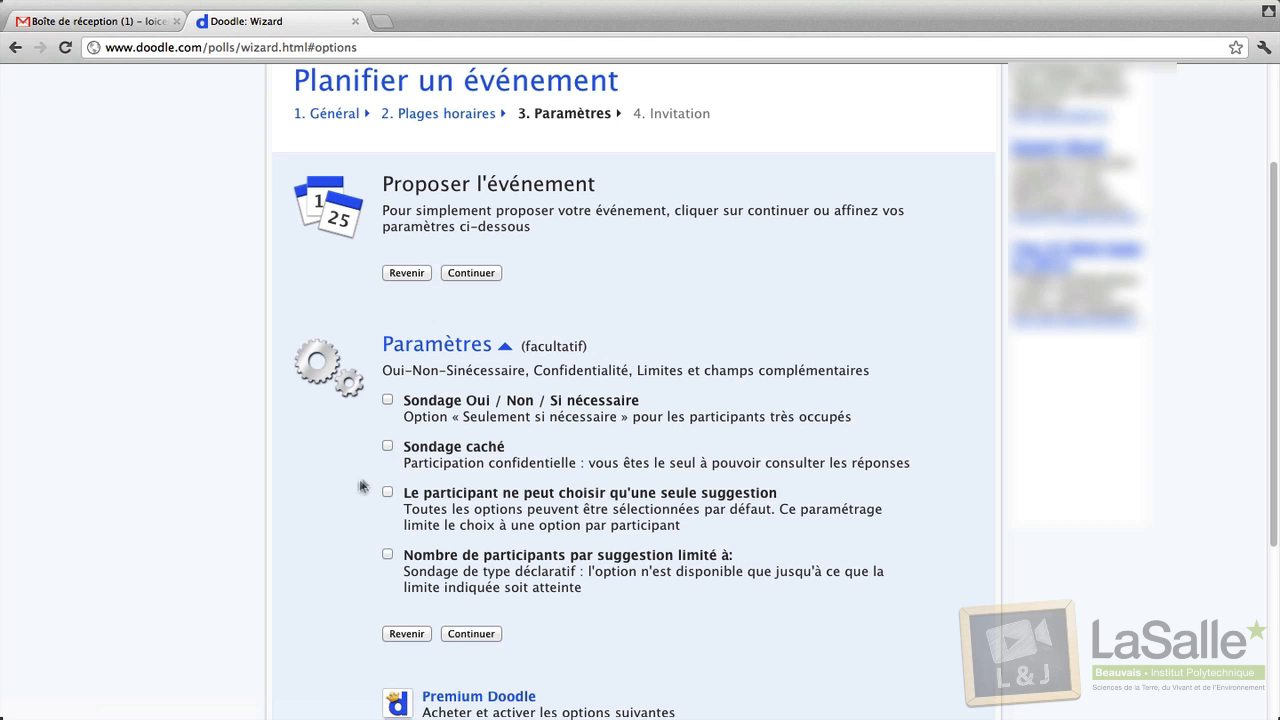
scroll(357, 487, "down", 1)
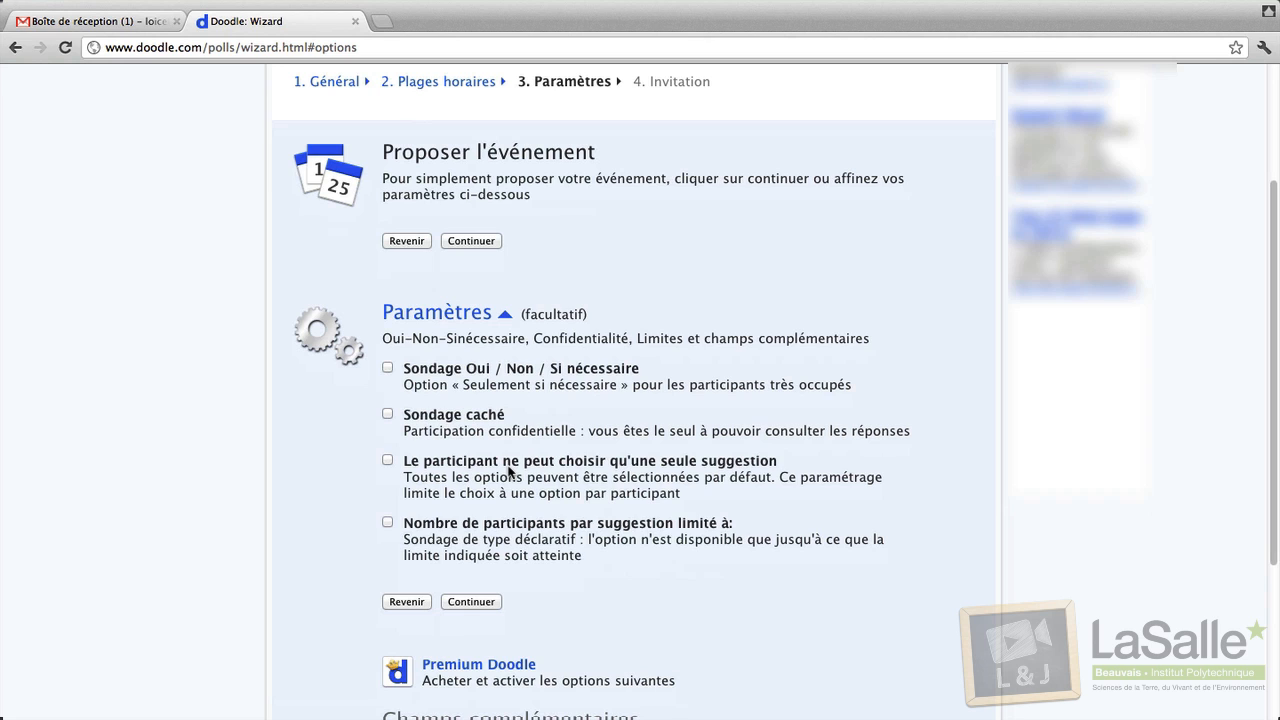
scroll(500, 525, "down", 1)
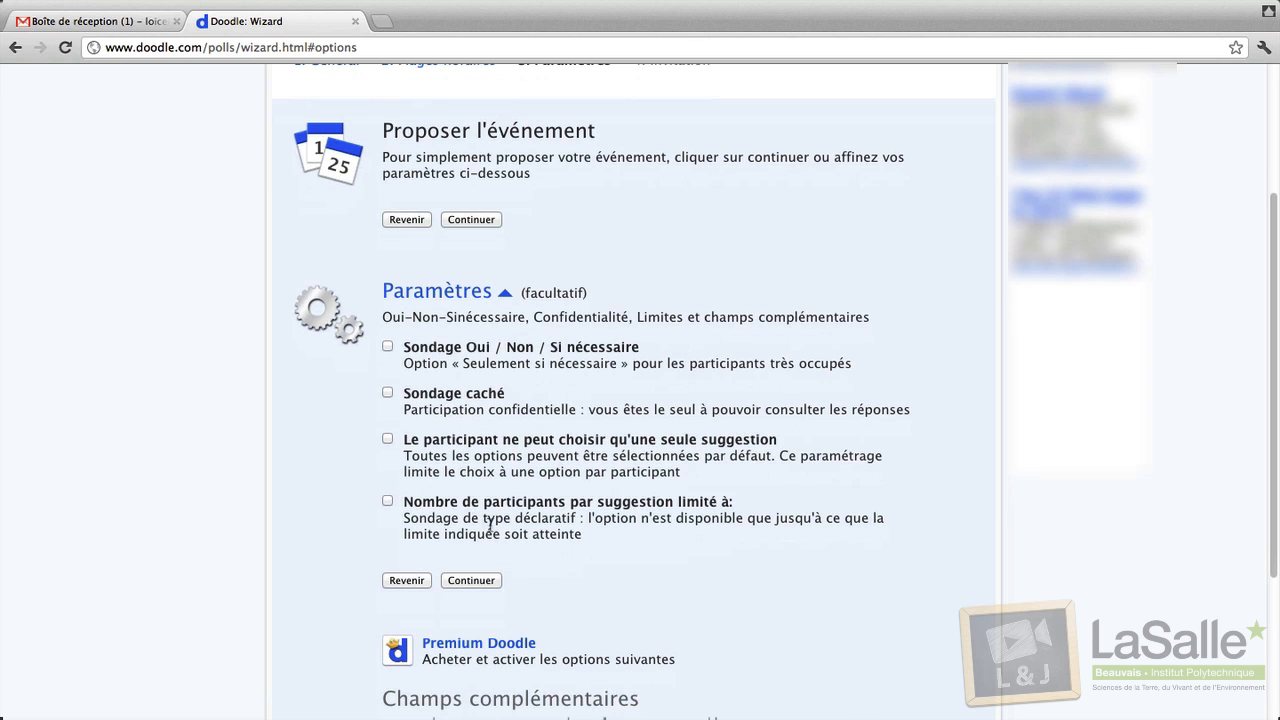
left_click(389, 500)
left_click(448, 567)
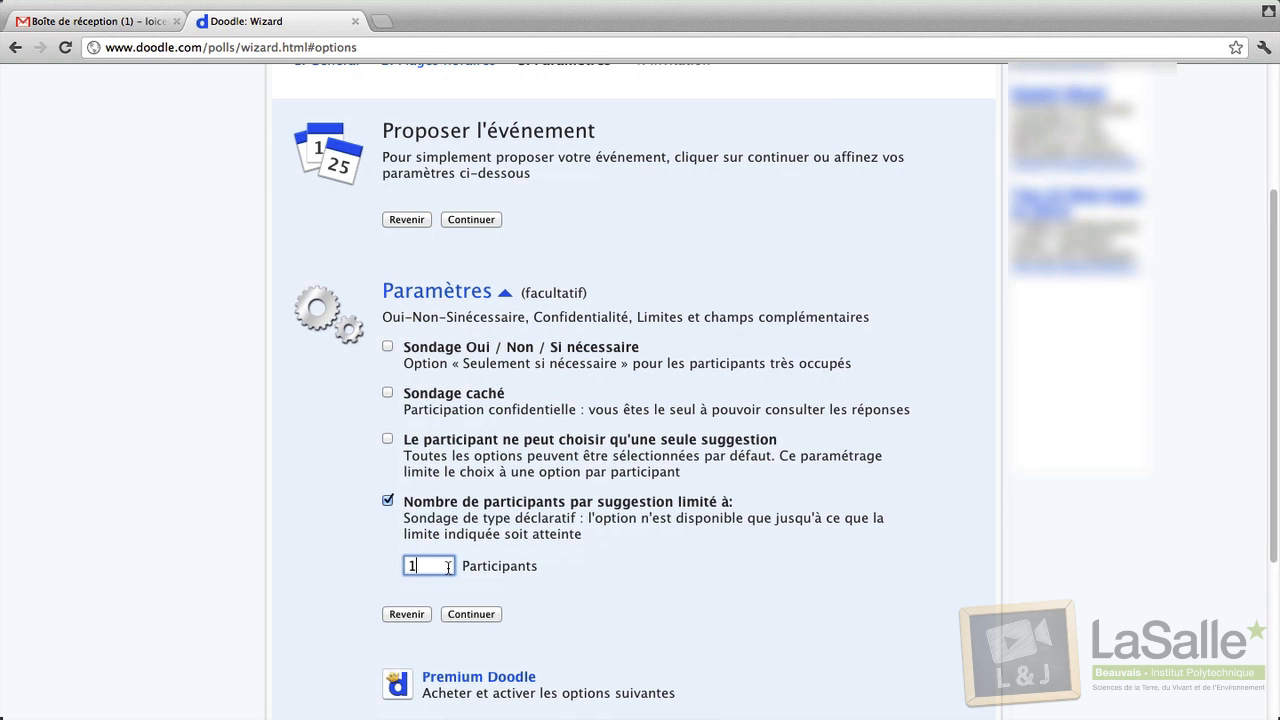
type("42")
left_click(499, 538)
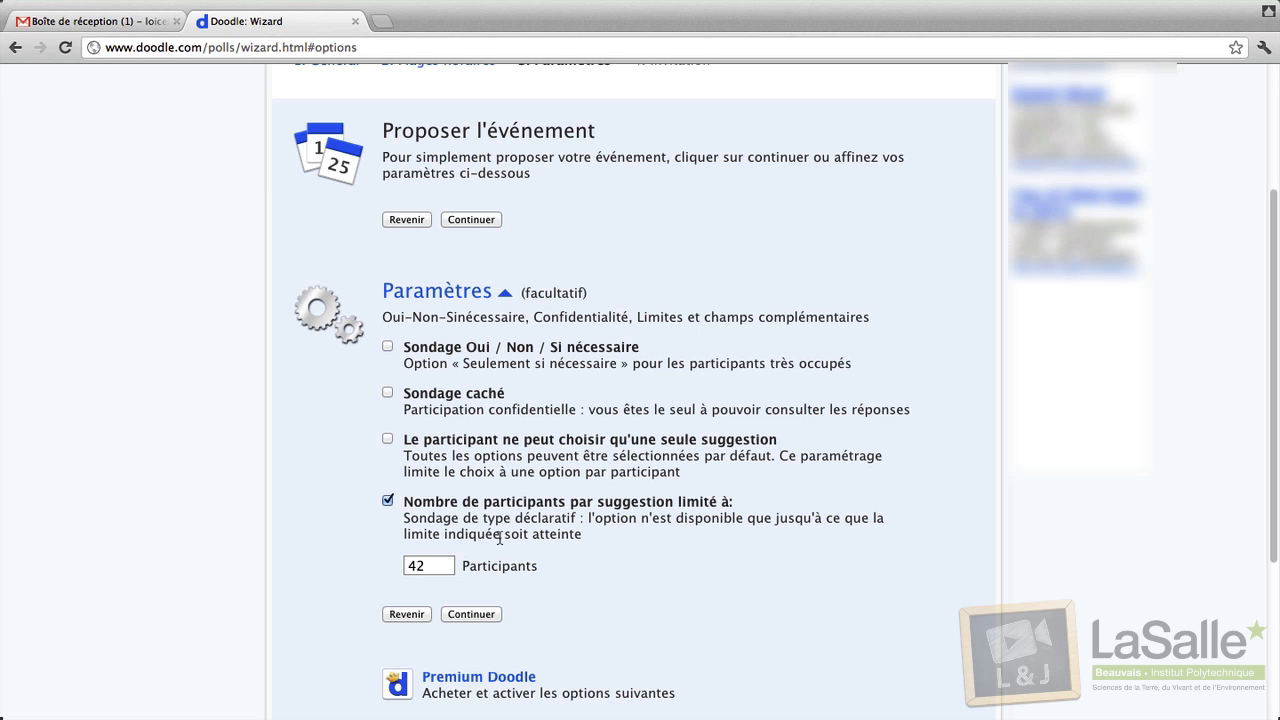
scroll(497, 540, "down", 1)
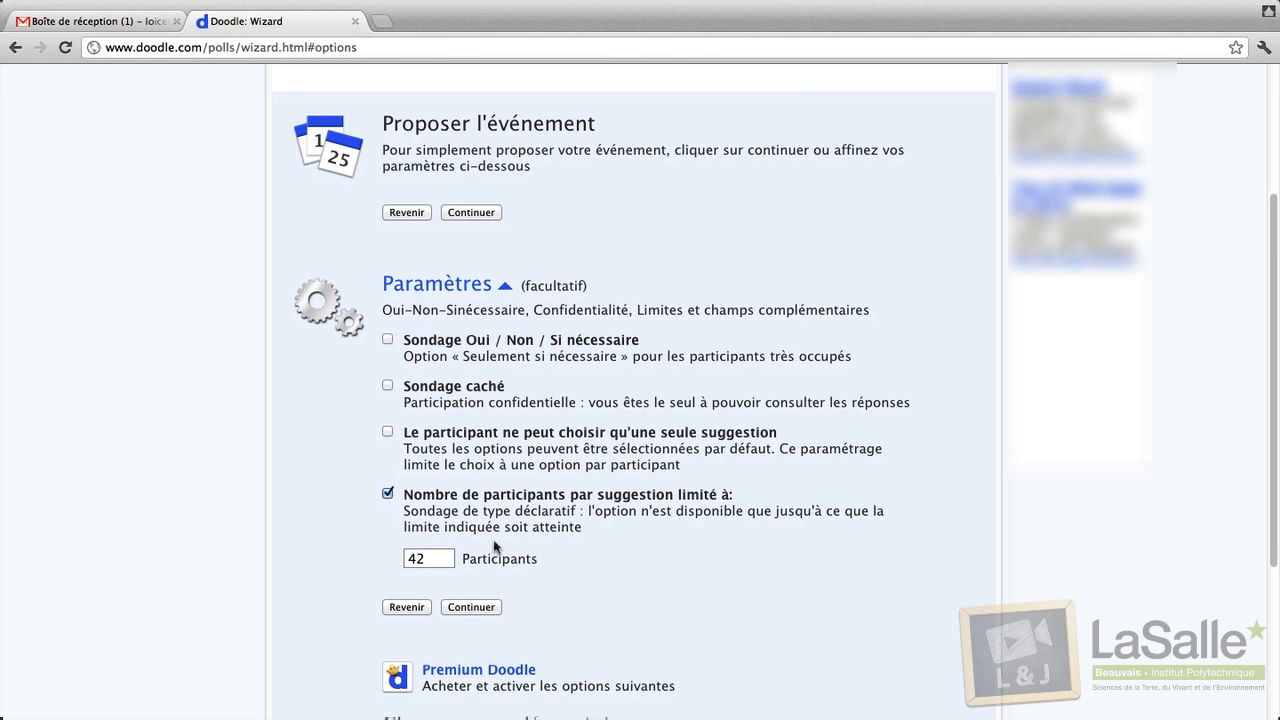
Pass the invitation step, create the poll, and switch to the email inbox.
left_click(456, 608)
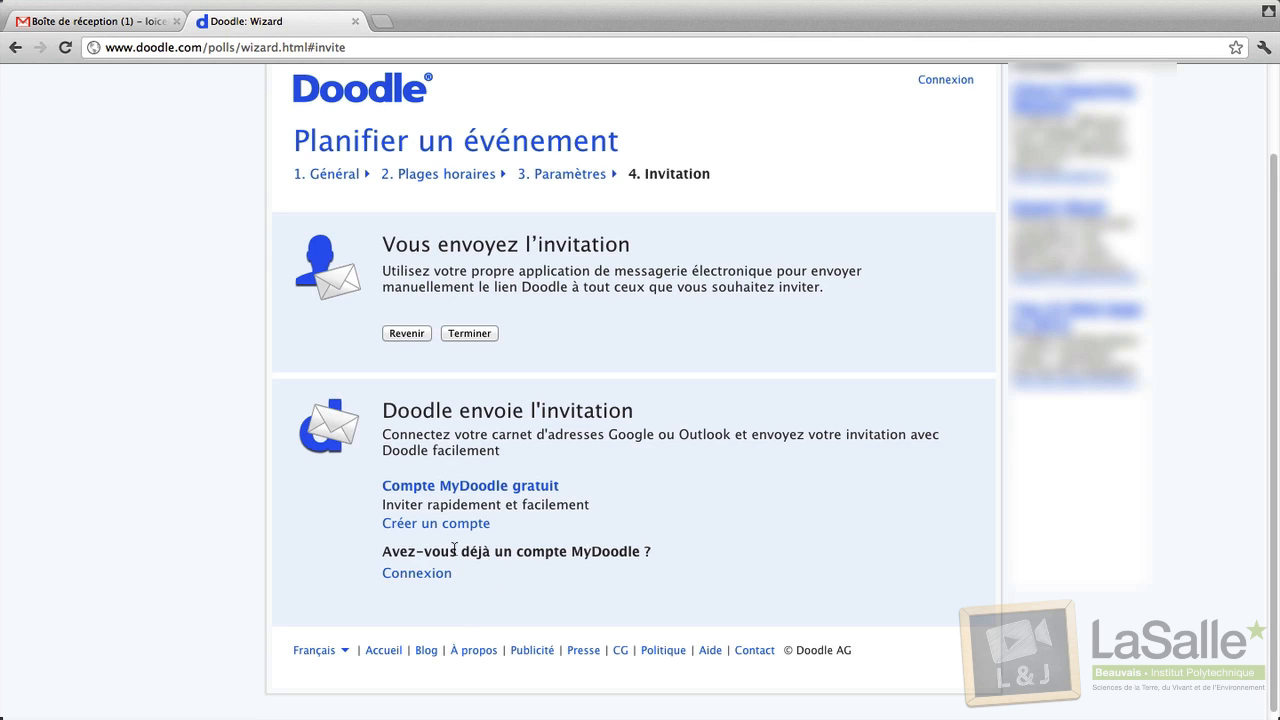
left_click(457, 333)
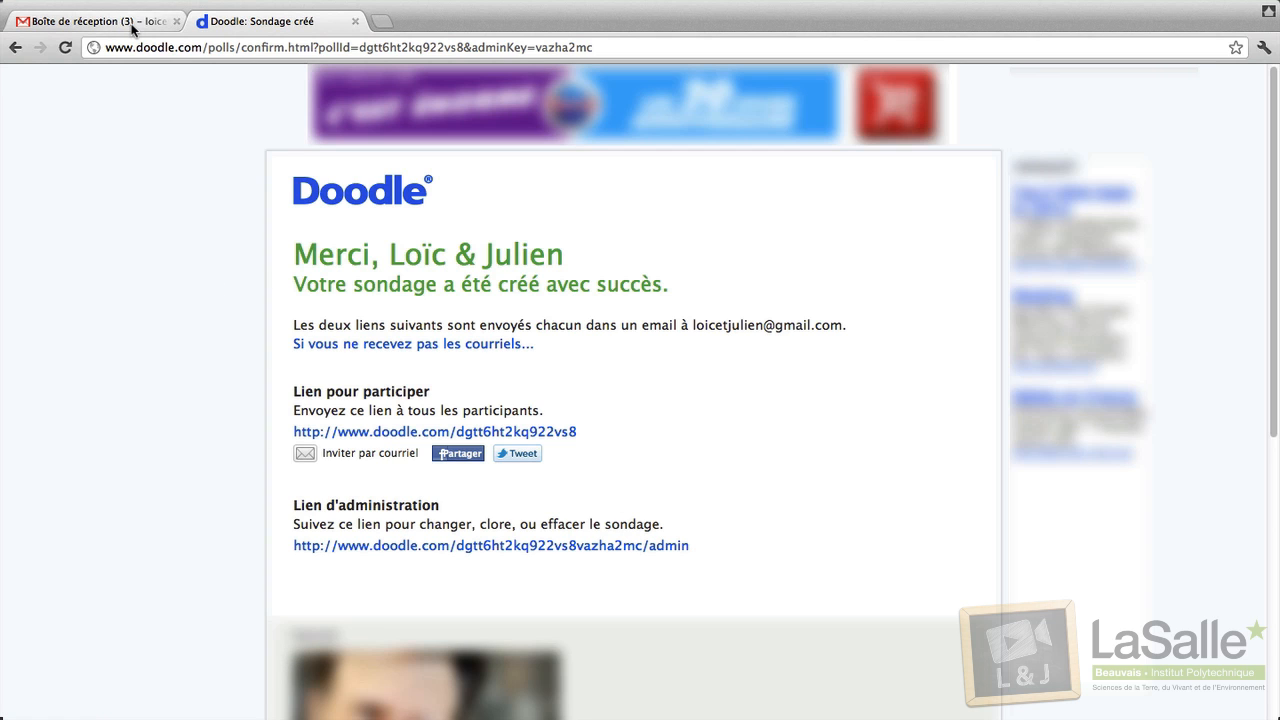
left_click(60, 22)
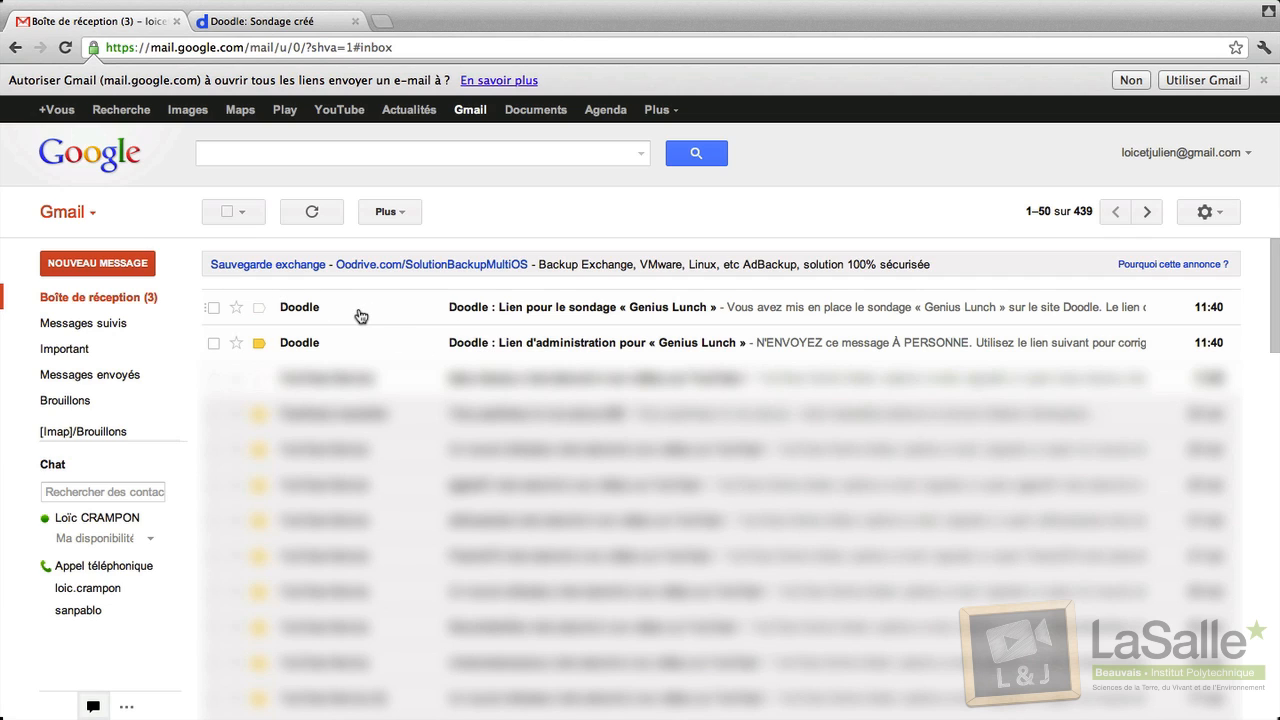
Check the participation and administration link emails, then follow the participation link.
left_click(418, 306)
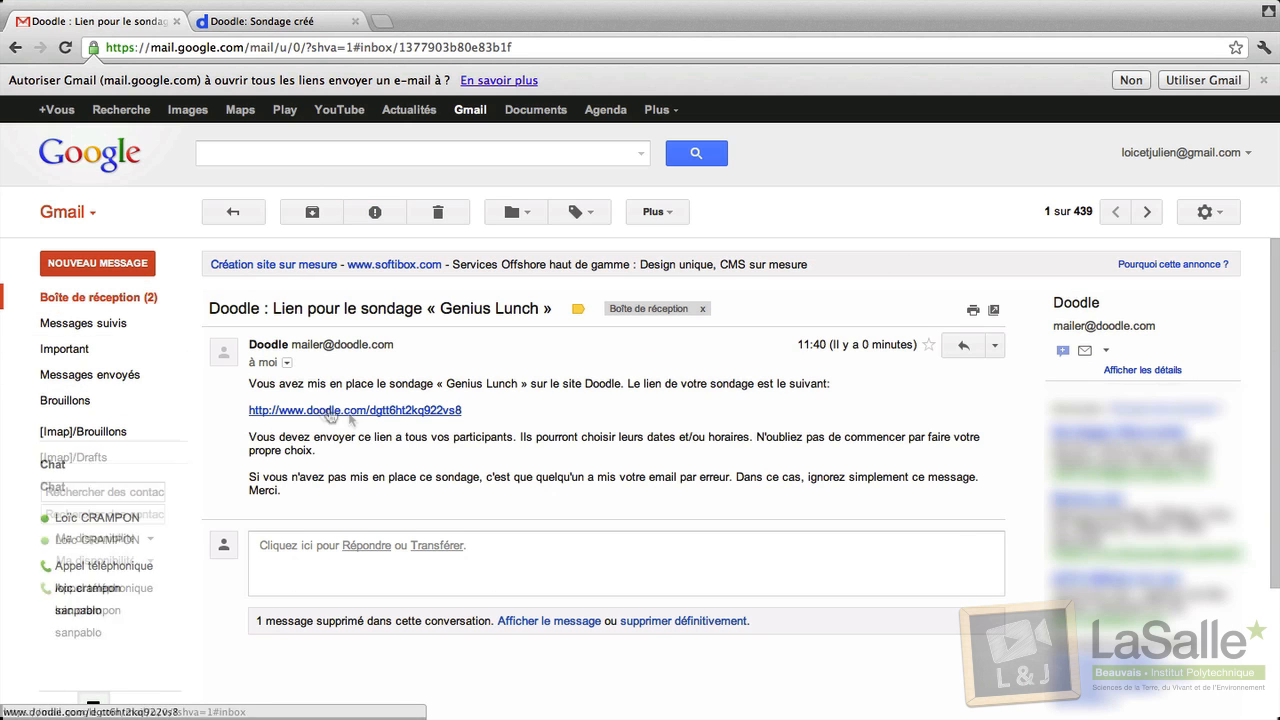
left_click(95, 297)
left_click(456, 345)
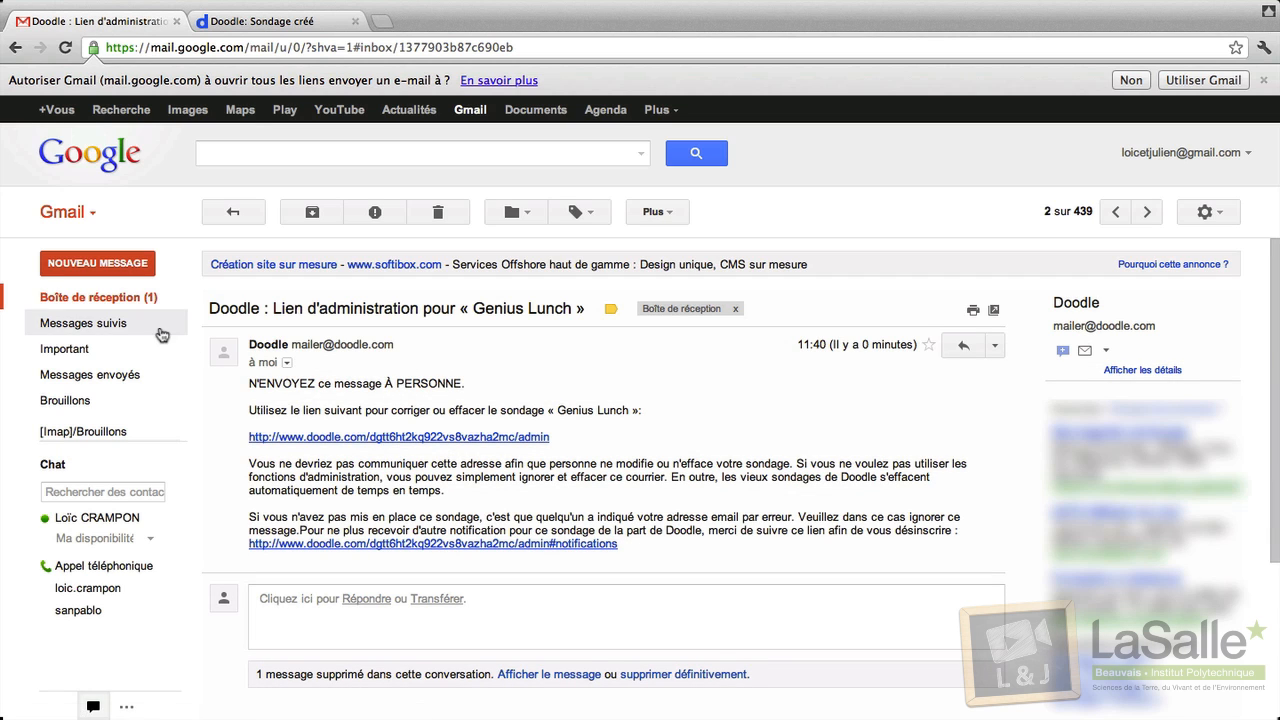
left_click(145, 300)
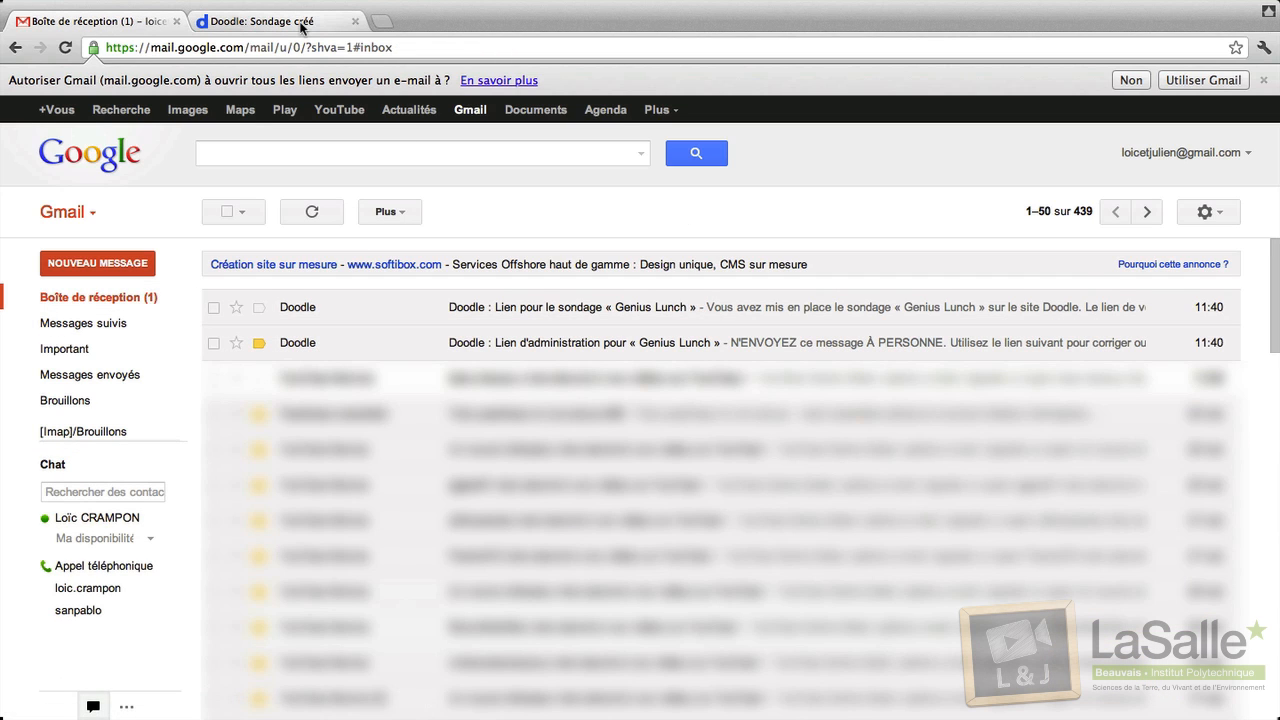
left_click(508, 309)
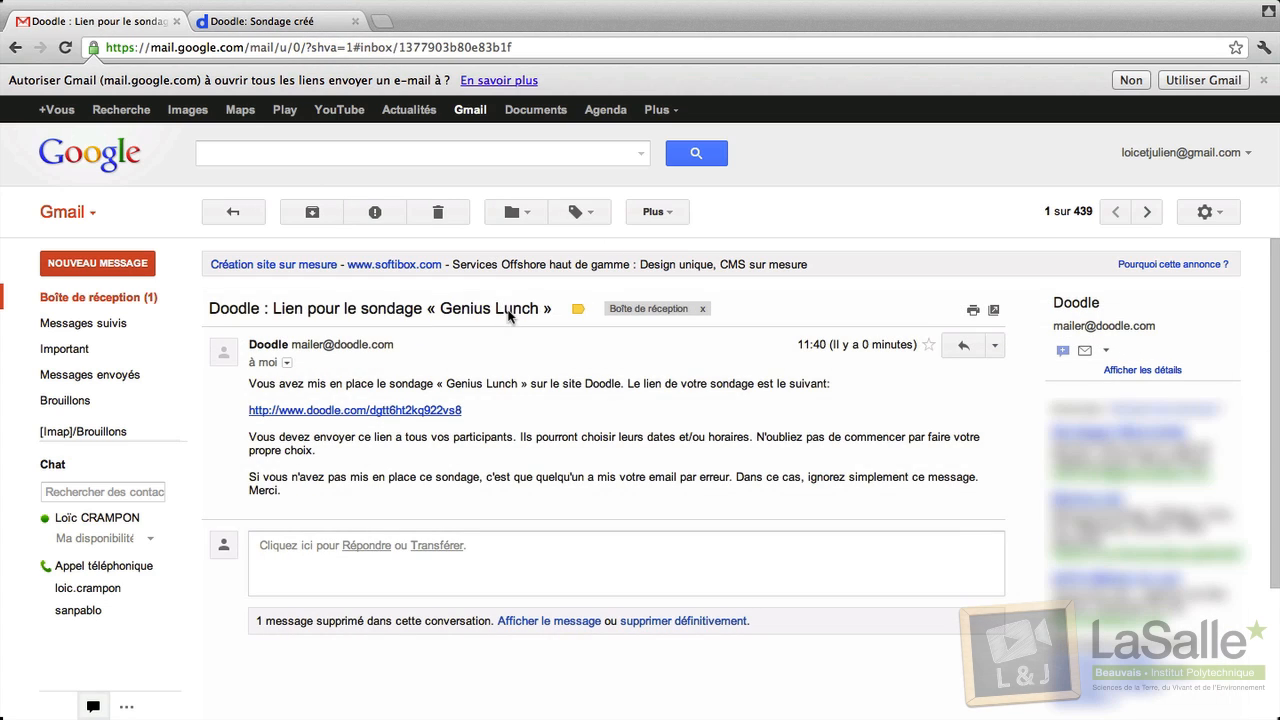
left_click(337, 413)
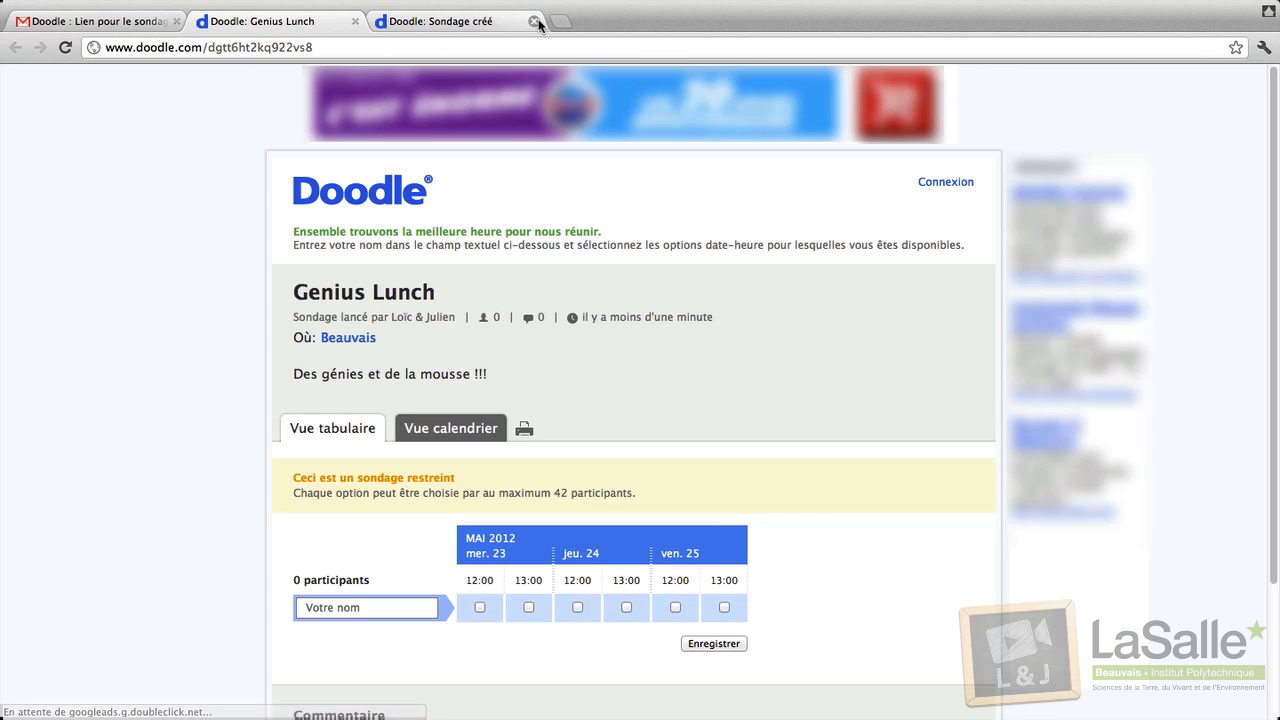
Enter a first participant's name and mark Thursday 24 12:00 and Friday 25 13:00.
left_click(535, 21)
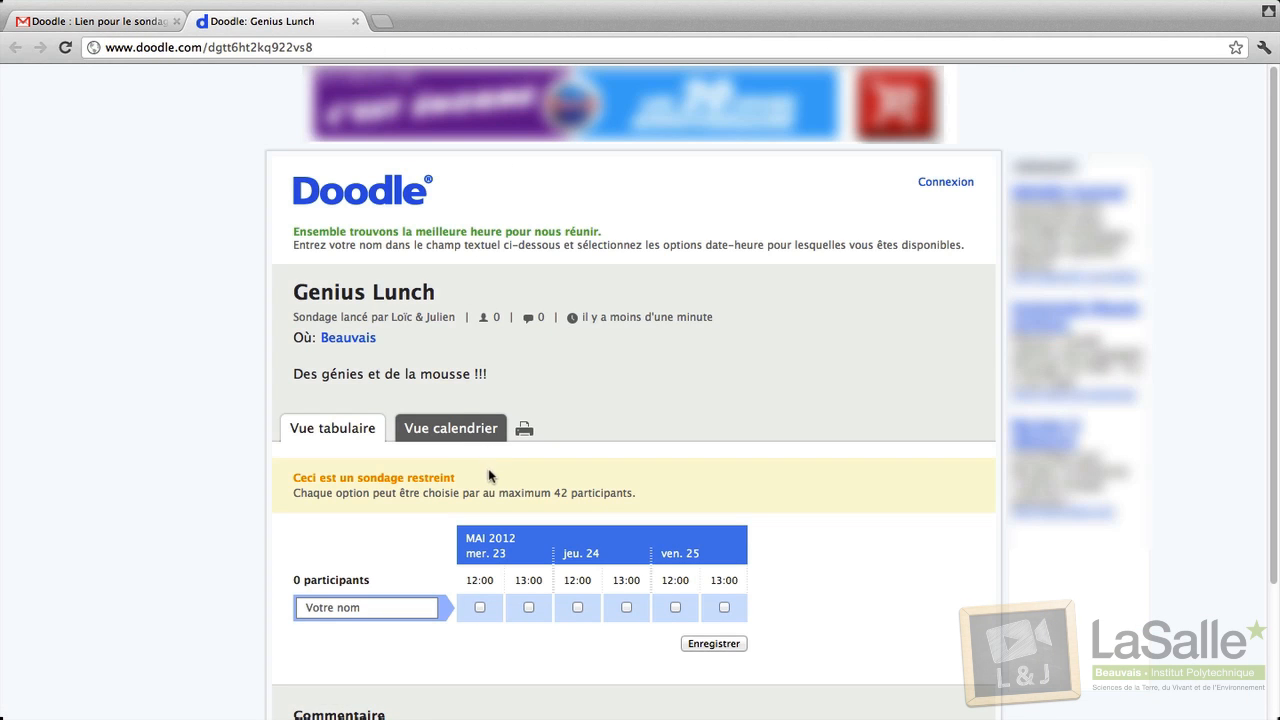
scroll(488, 475, "down", 2)
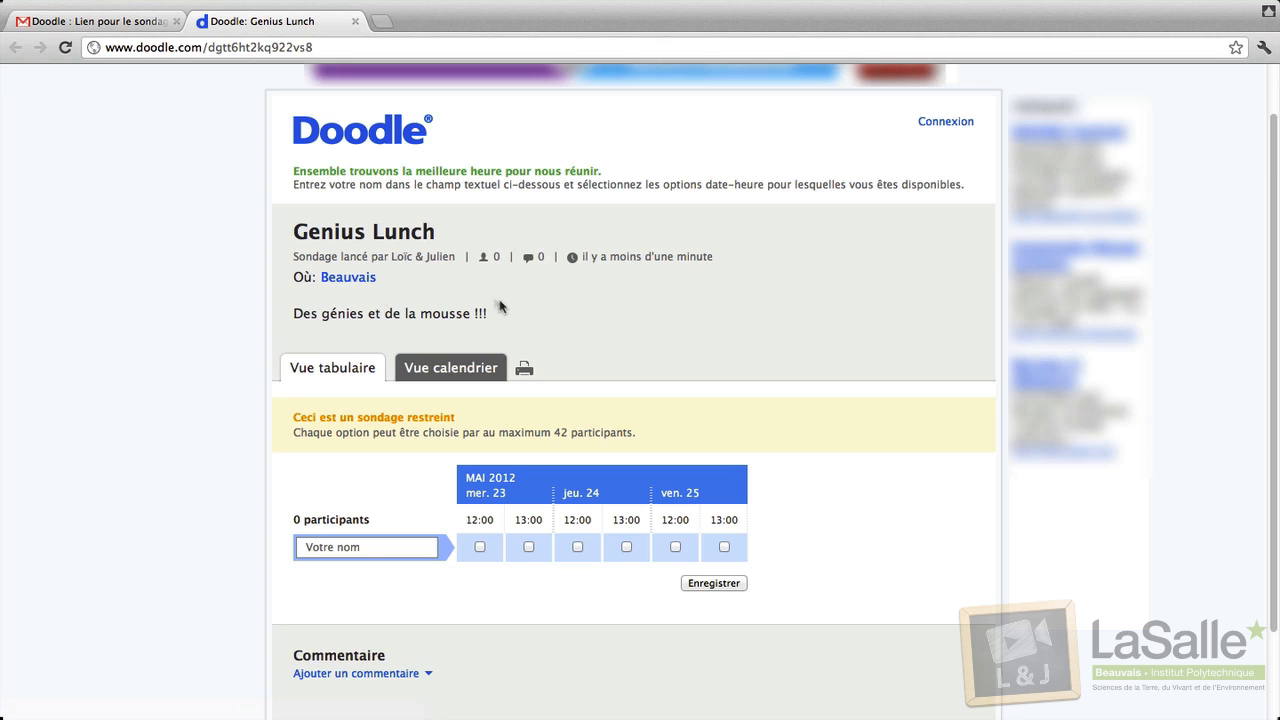
scroll(328, 540, "down", 1)
left_click(328, 509)
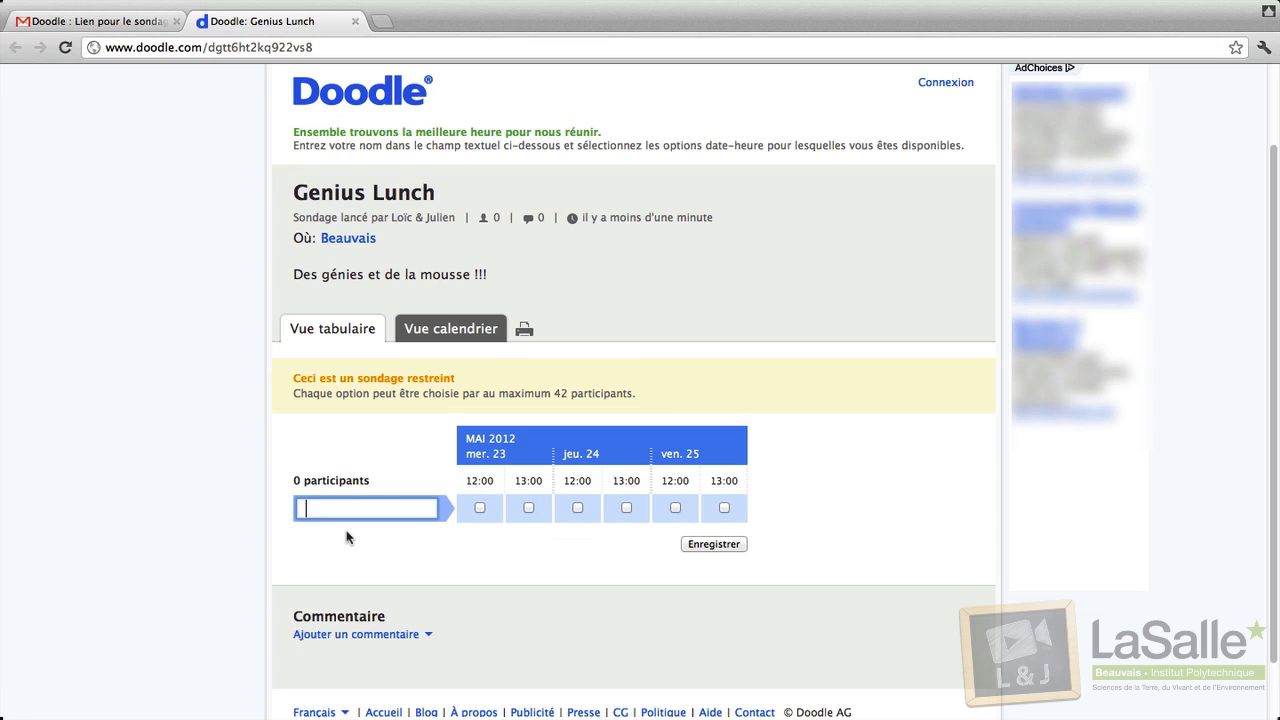
type("Loic")
left_click(577, 507)
left_click(712, 507)
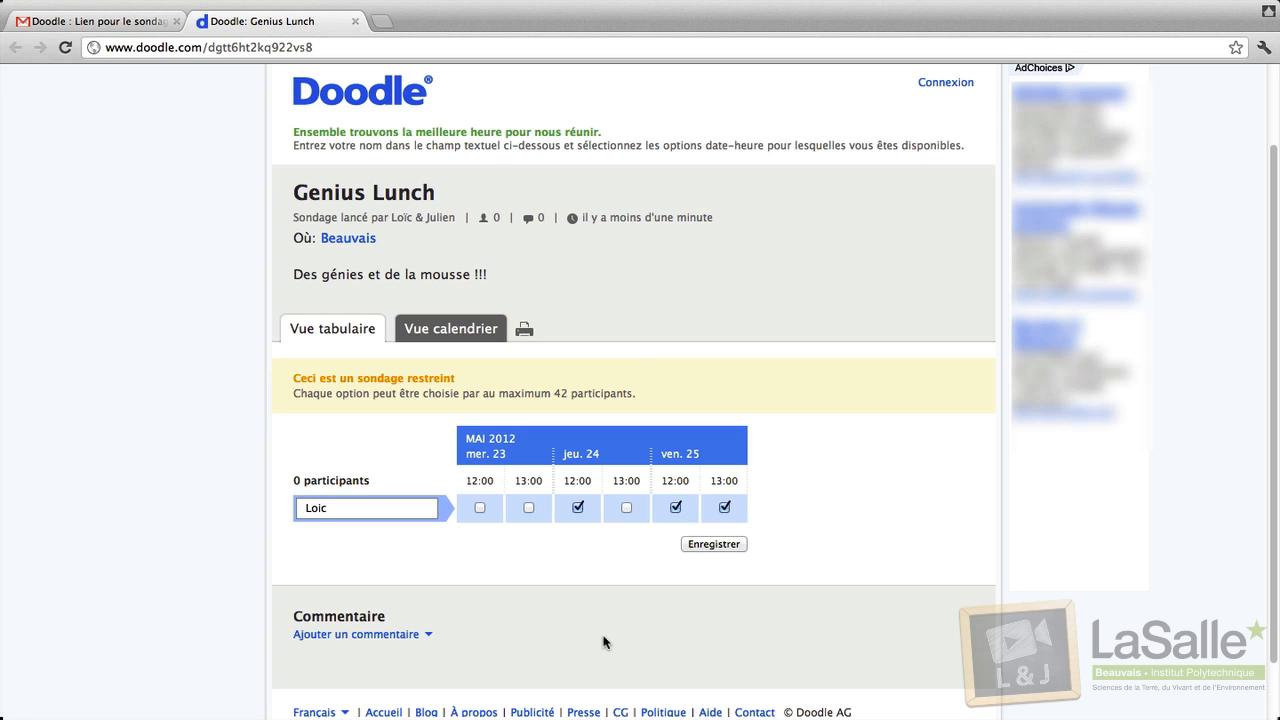
Save the participant's choices and return from the confirmation to the poll table.
left_click(431, 320)
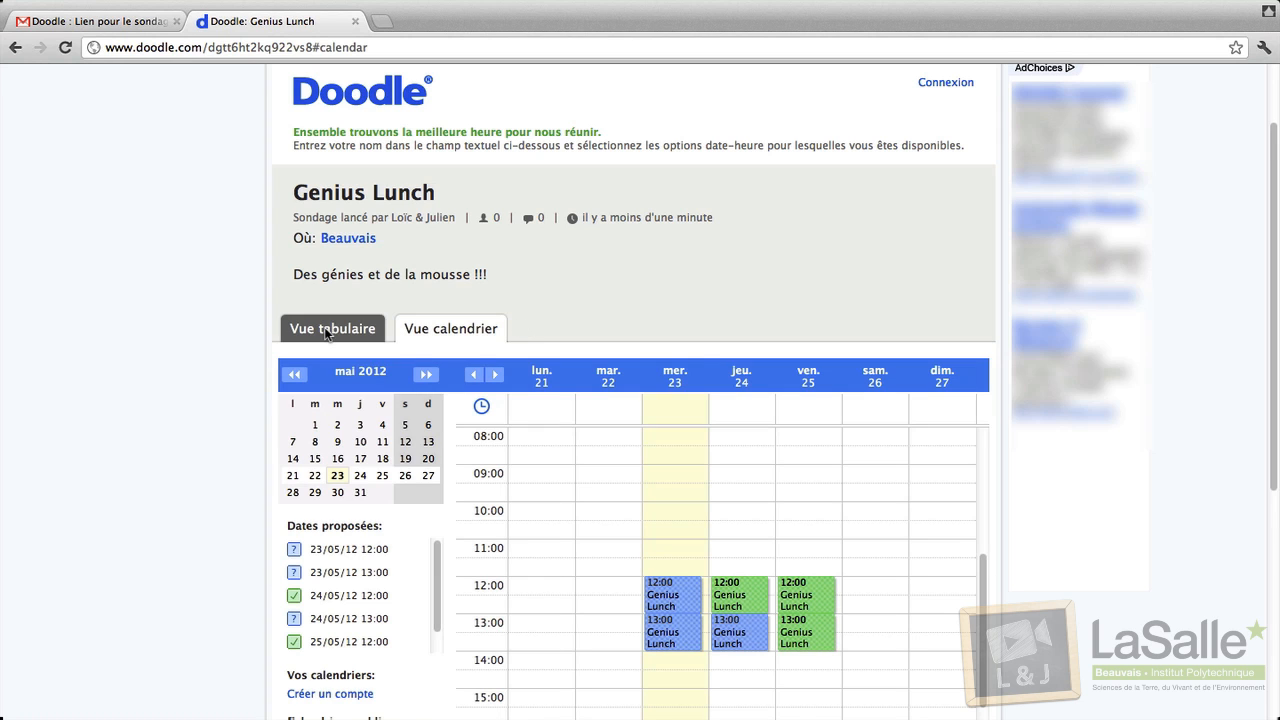
left_click(326, 333)
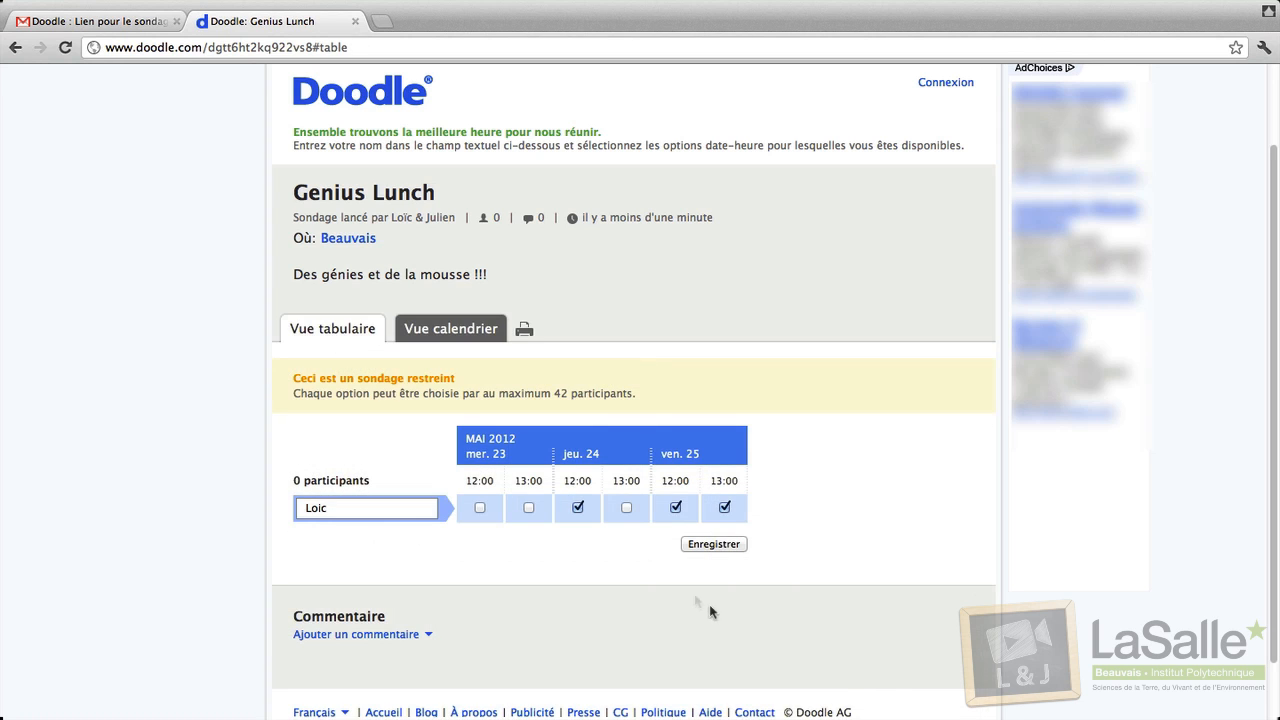
left_click(724, 549)
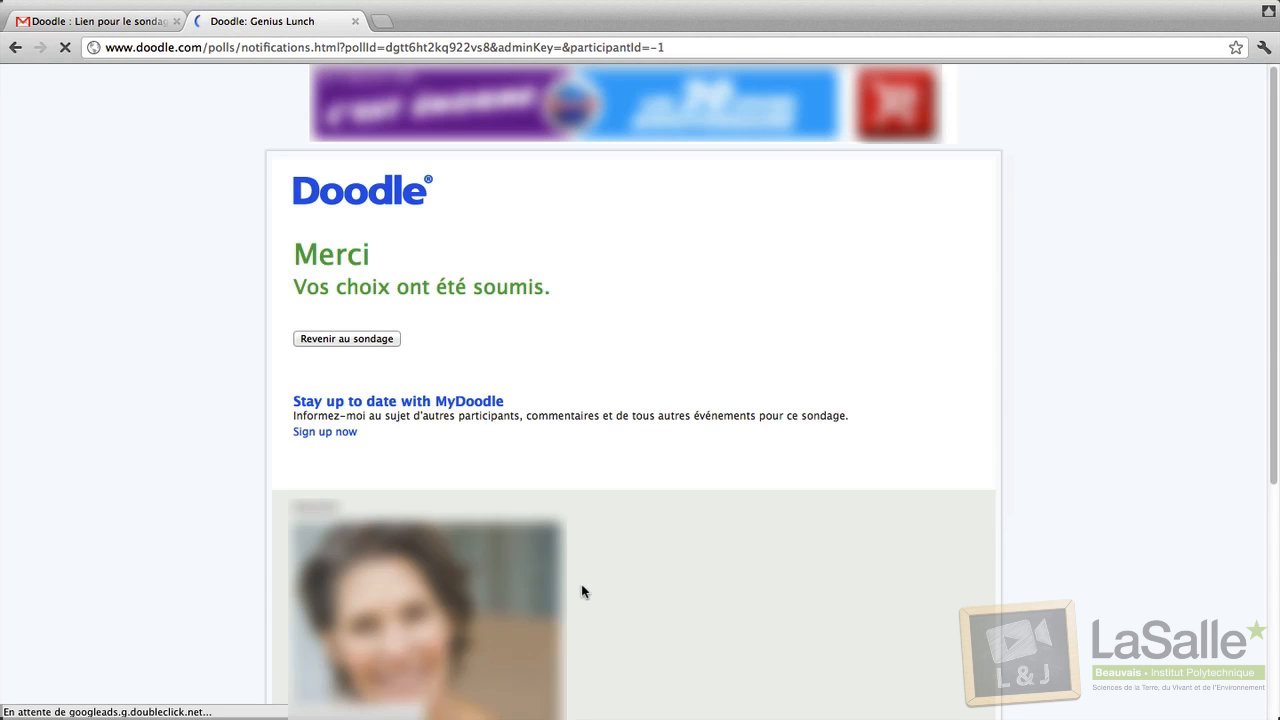
scroll(590, 570, "down", 3)
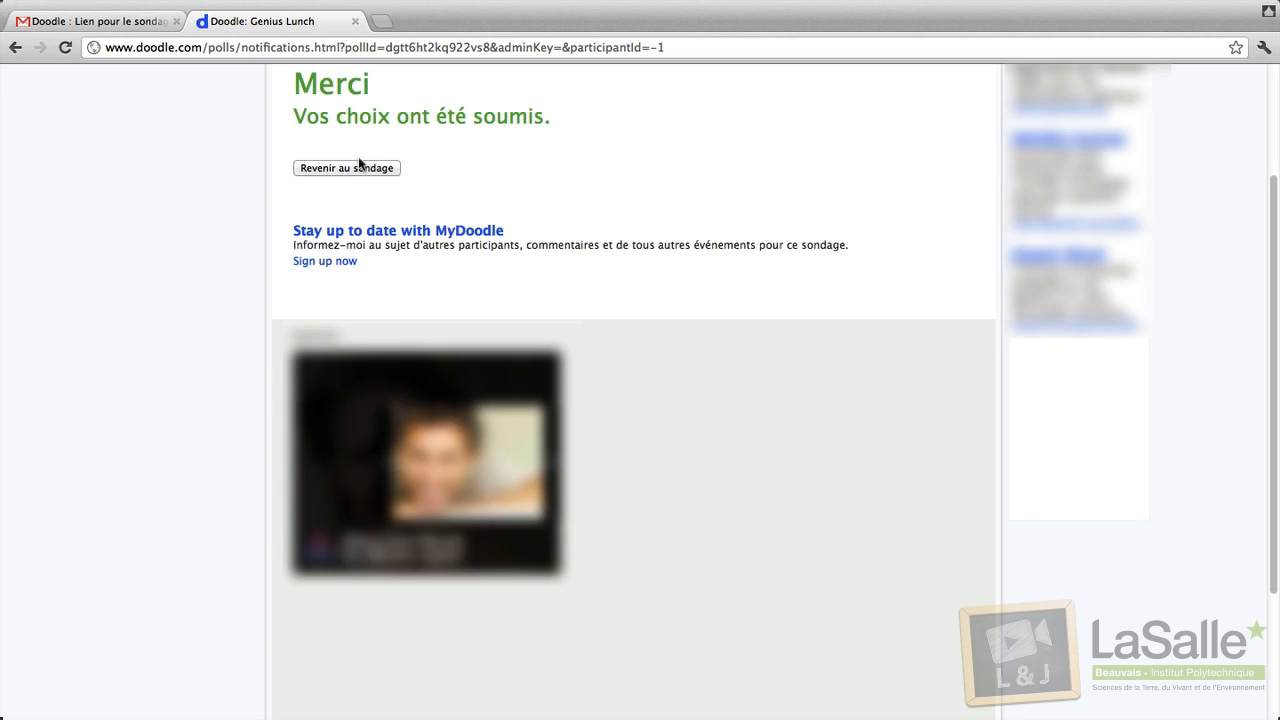
left_click(334, 170)
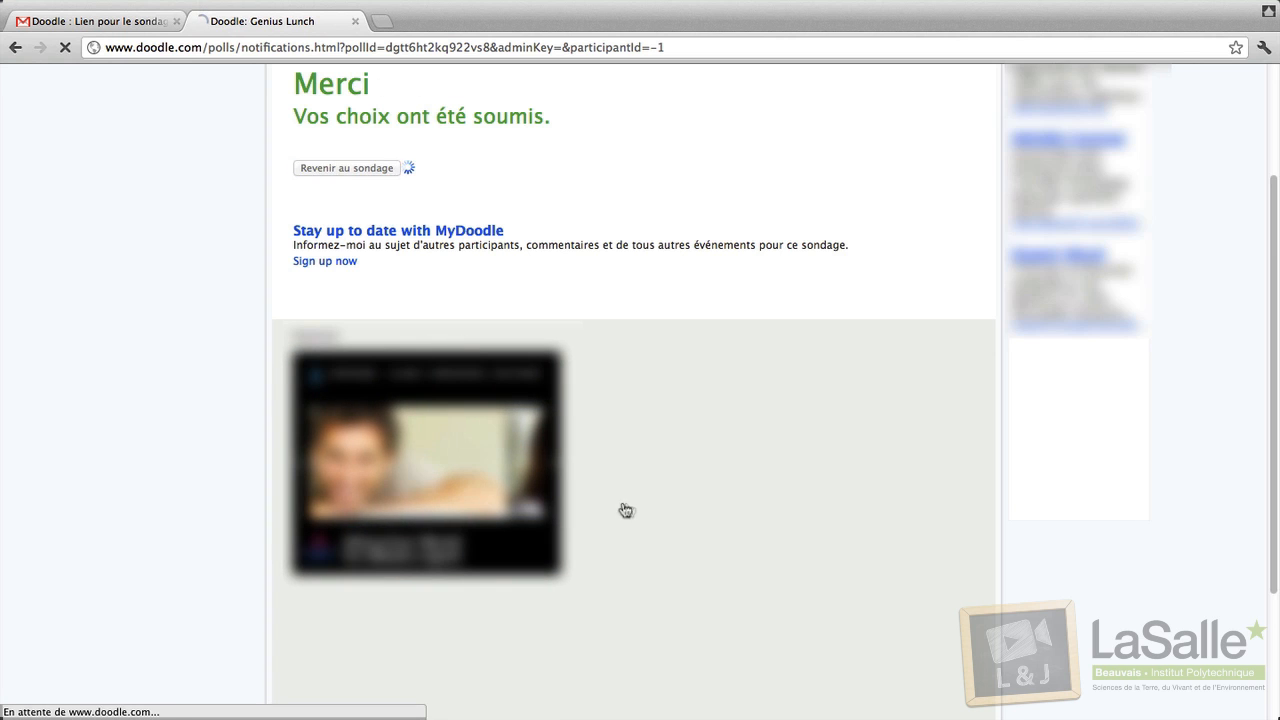
scroll(618, 508, "down", 3)
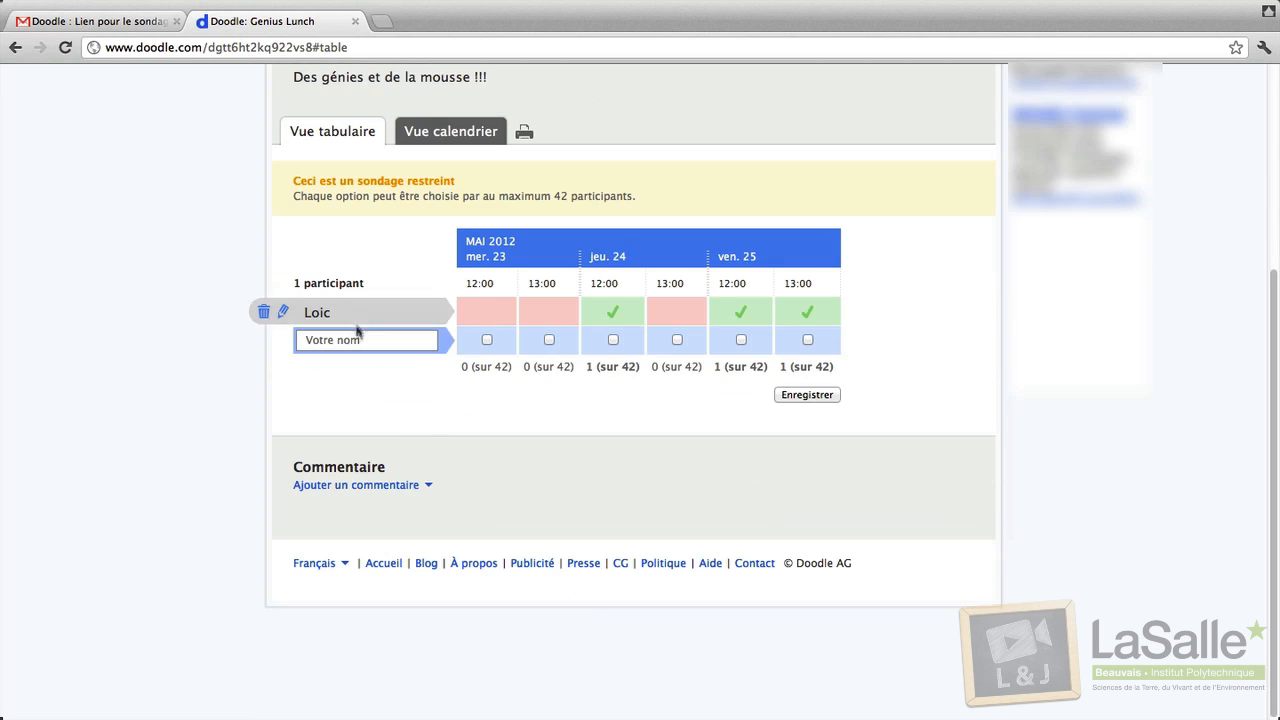
Post the comment 'Y'a quoi comme mousse ?' under an author name, clearing the stray participant entry.
left_click(358, 341)
type("Julien")
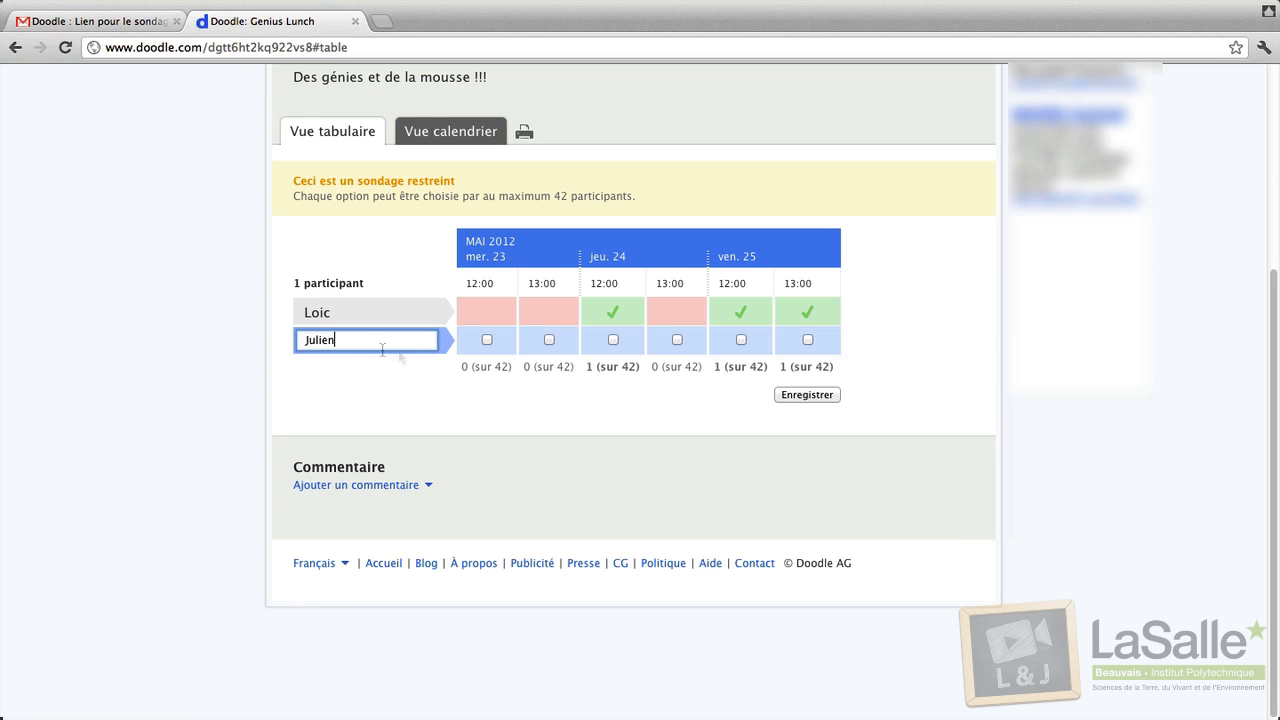
left_click(363, 485)
type("Julien")
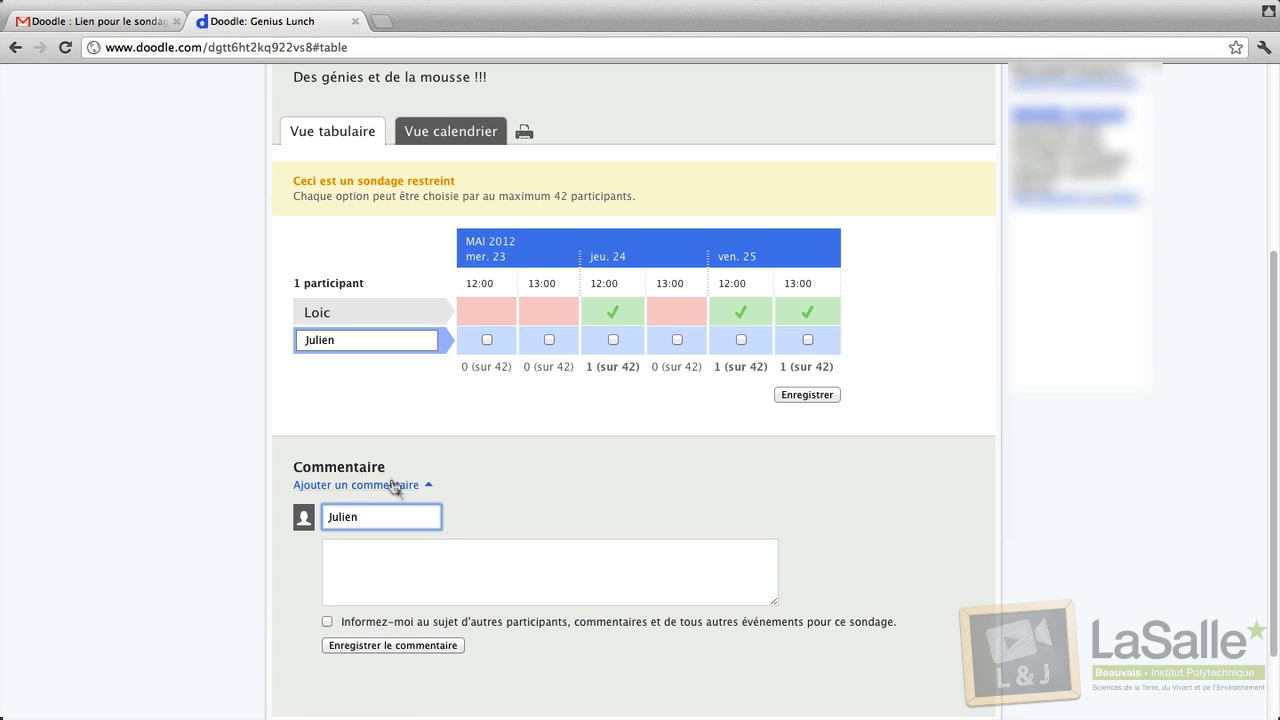
double_click(377, 338)
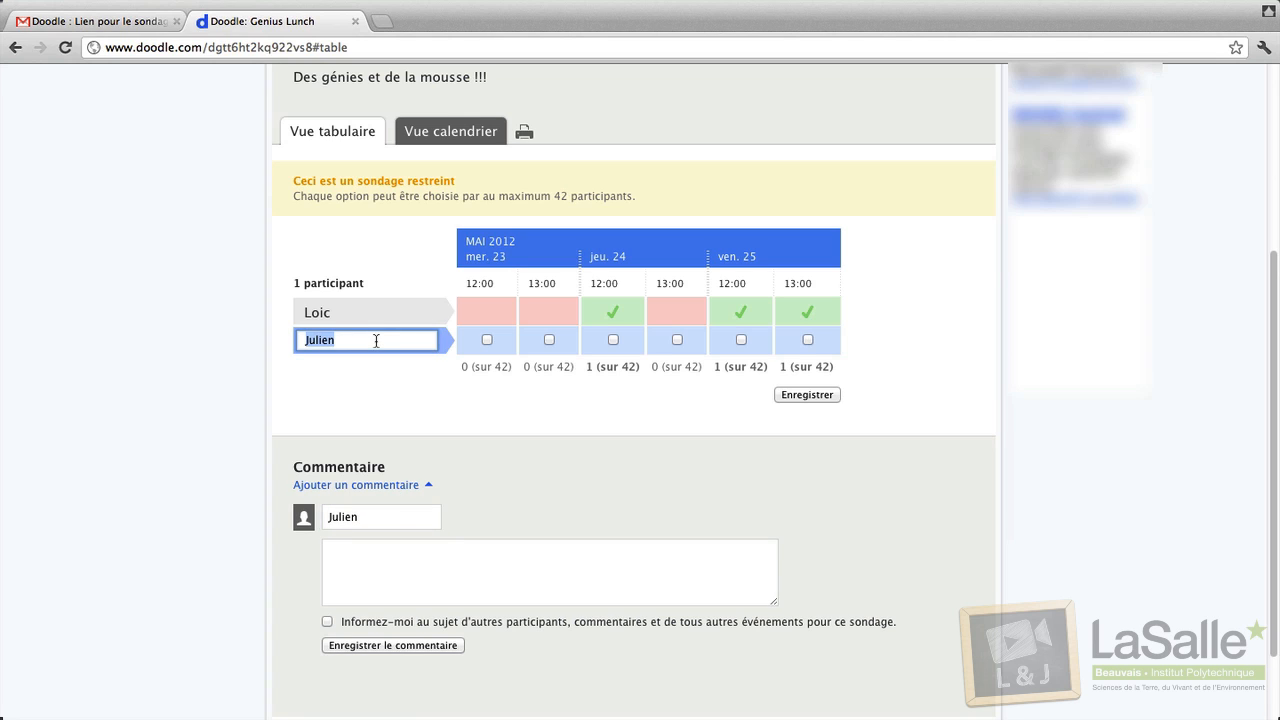
key("BackSpace")
left_click(461, 589)
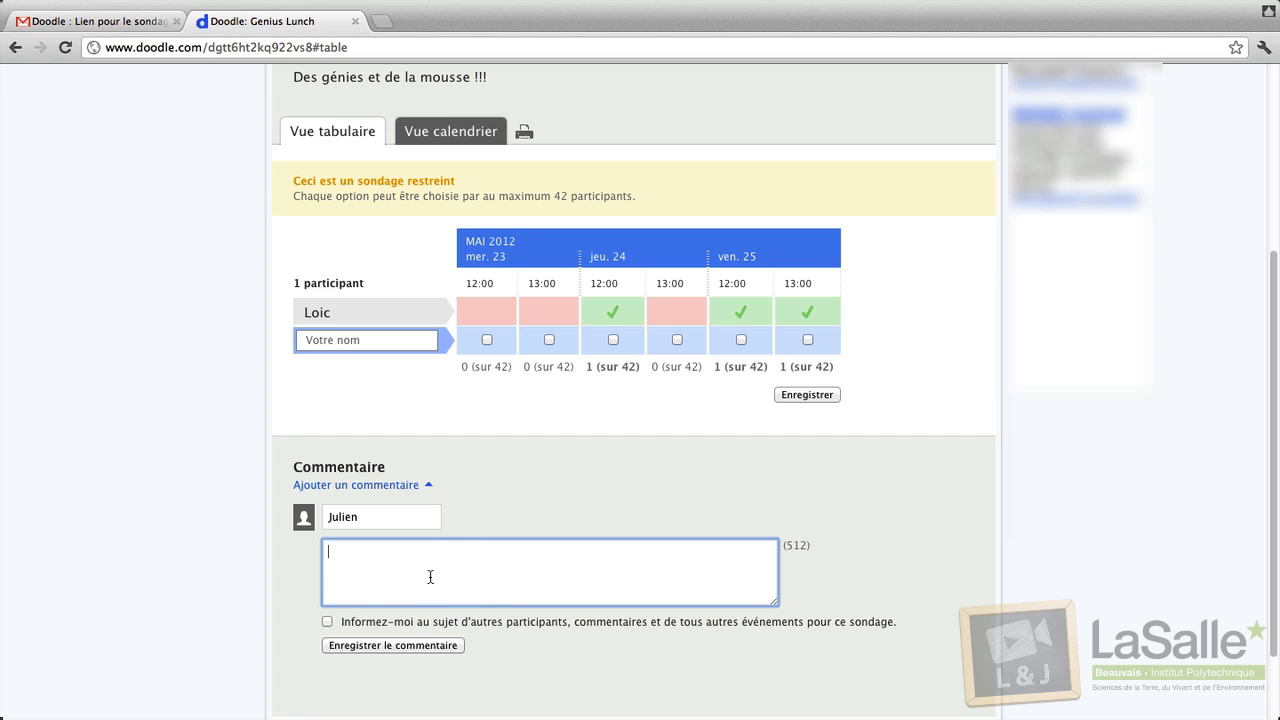
type("Y'a quoi comme mousse ?")
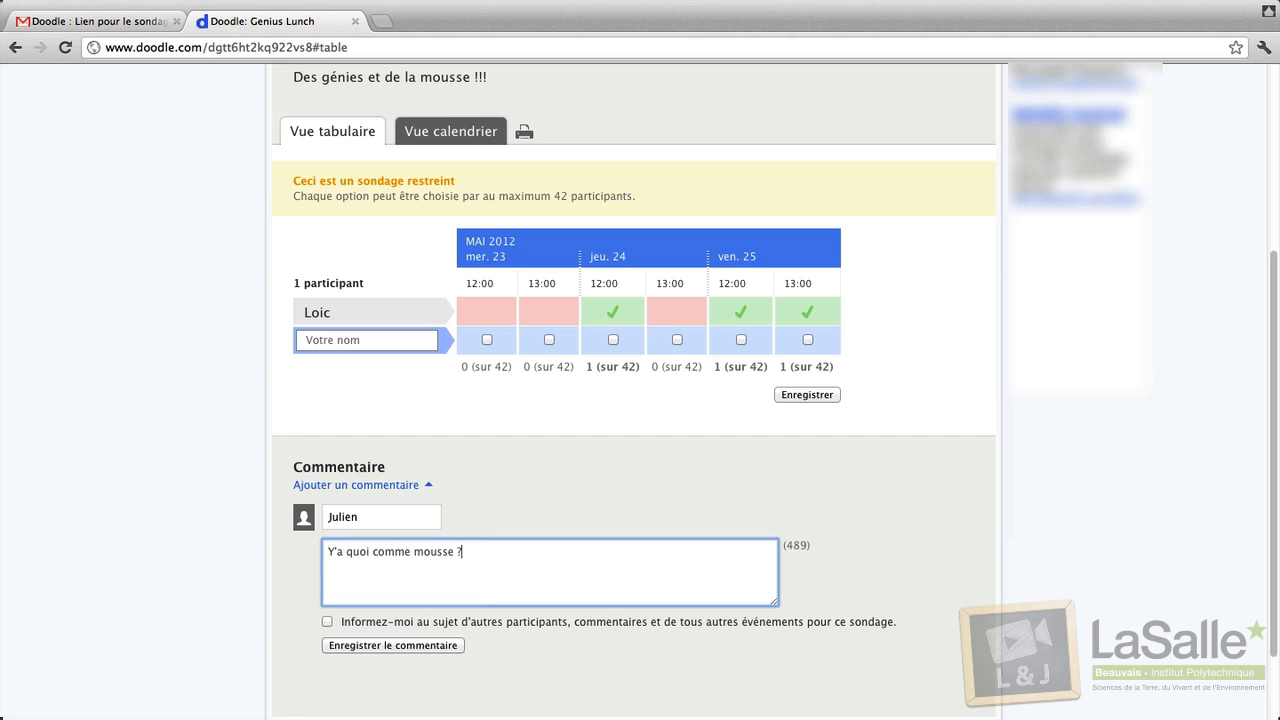
left_click(572, 426)
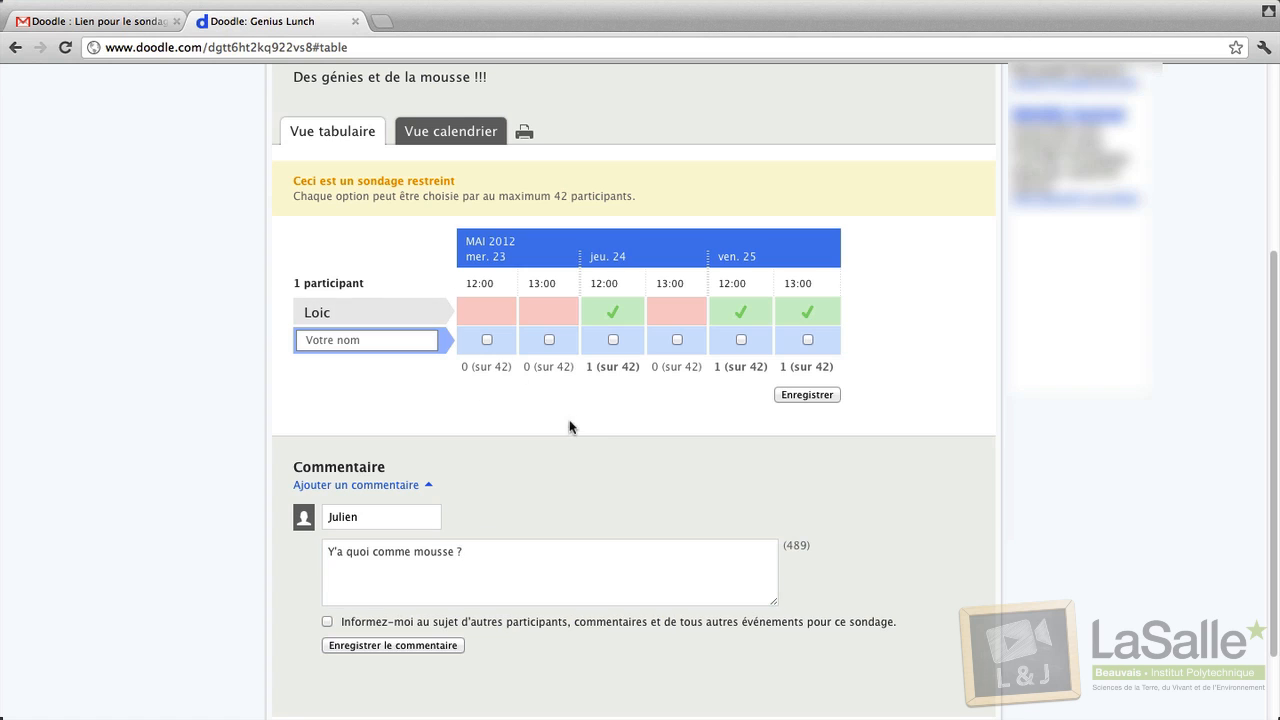
left_click(376, 645)
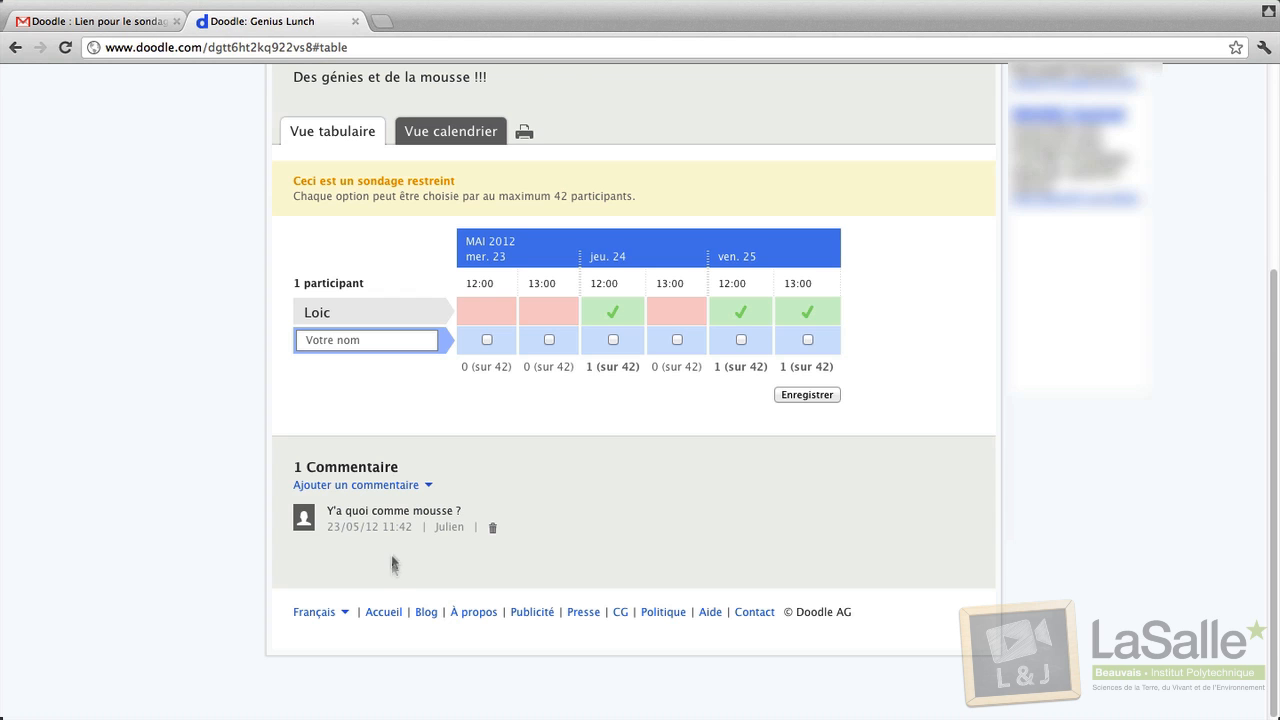
scroll(391, 552, "up", 3)
Add a named participant ticking Thursday 24 at 13:00 and Friday 25 at 12:00.
scroll(395, 550, "up", 1)
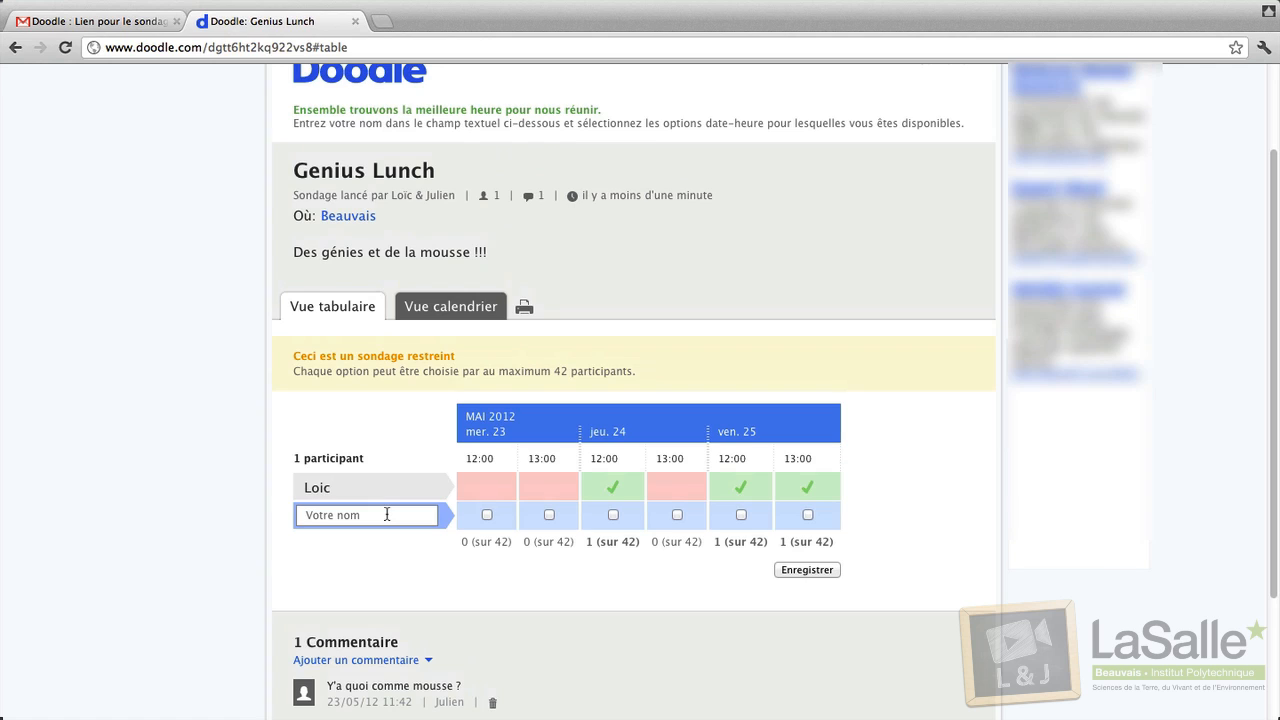
left_click(387, 514)
type("Julien")
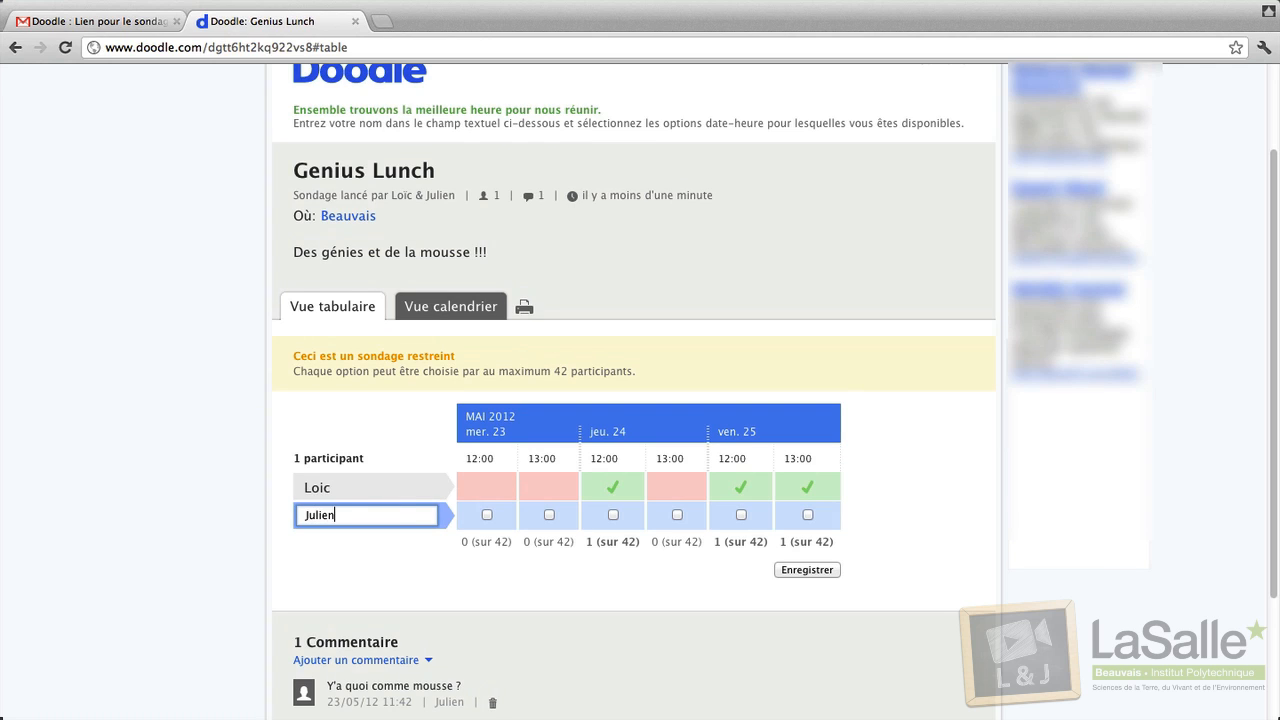
left_click(678, 514)
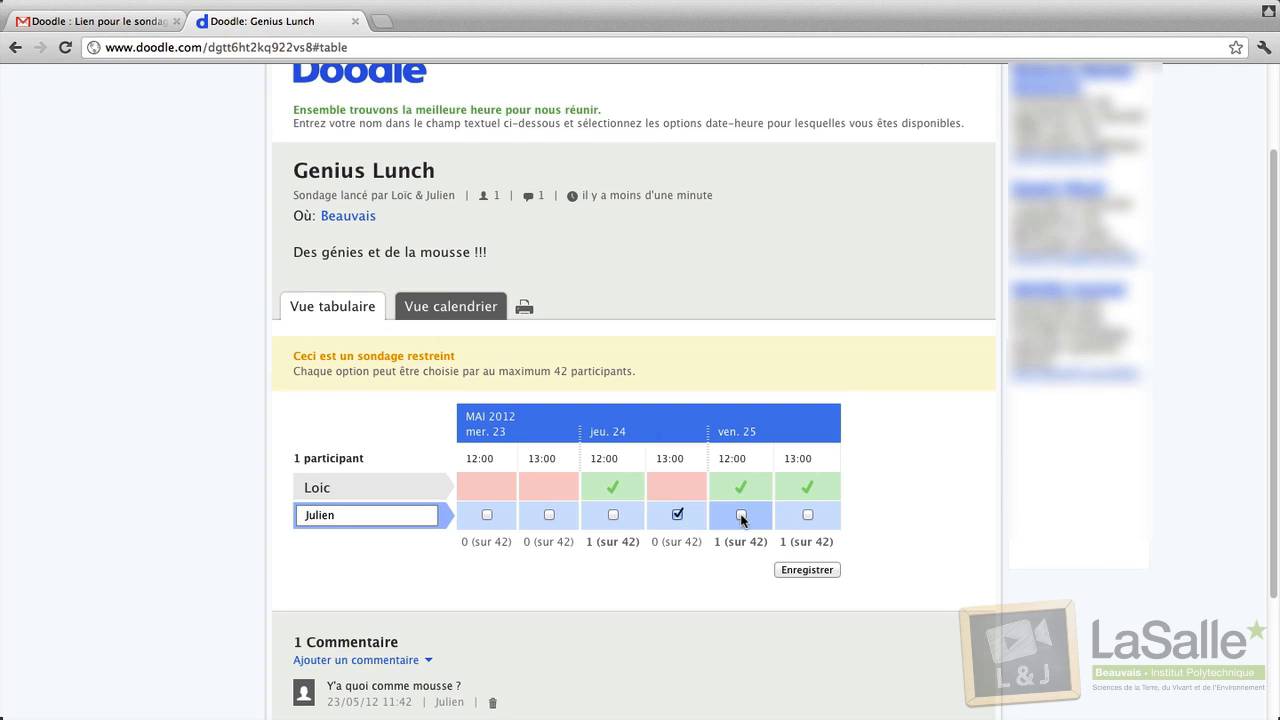
left_click(741, 514)
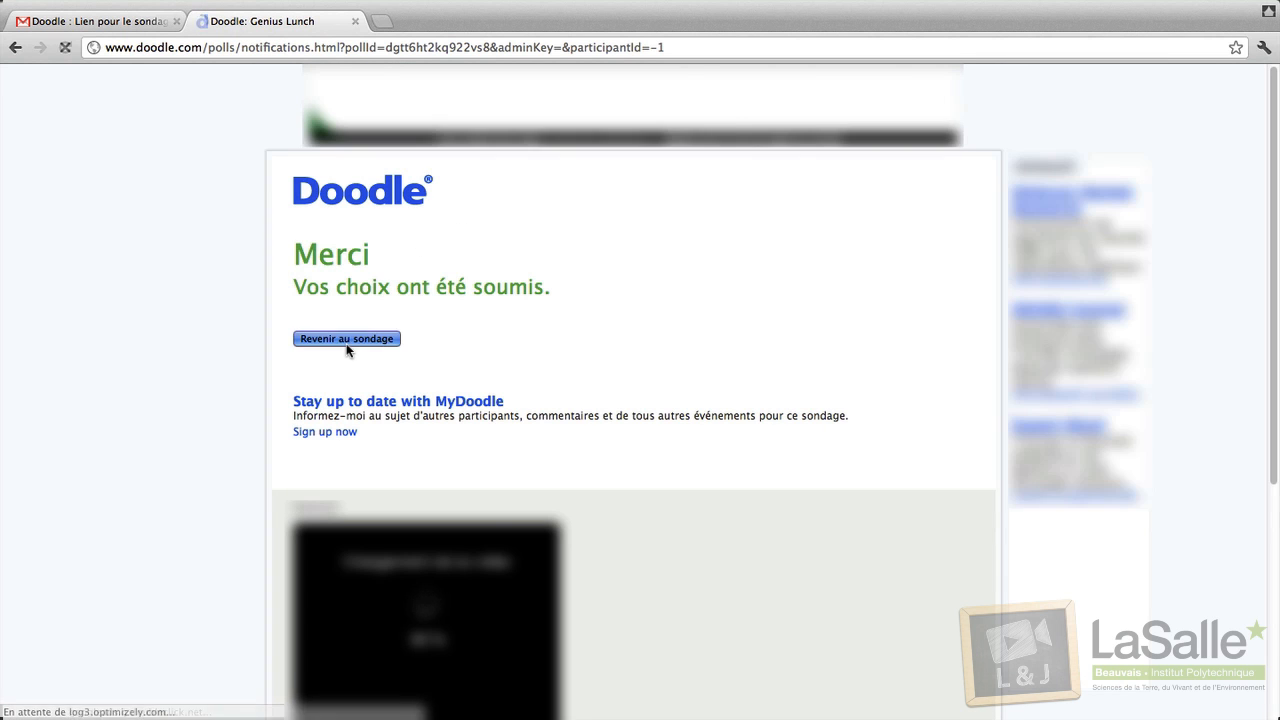
left_click(346, 340)
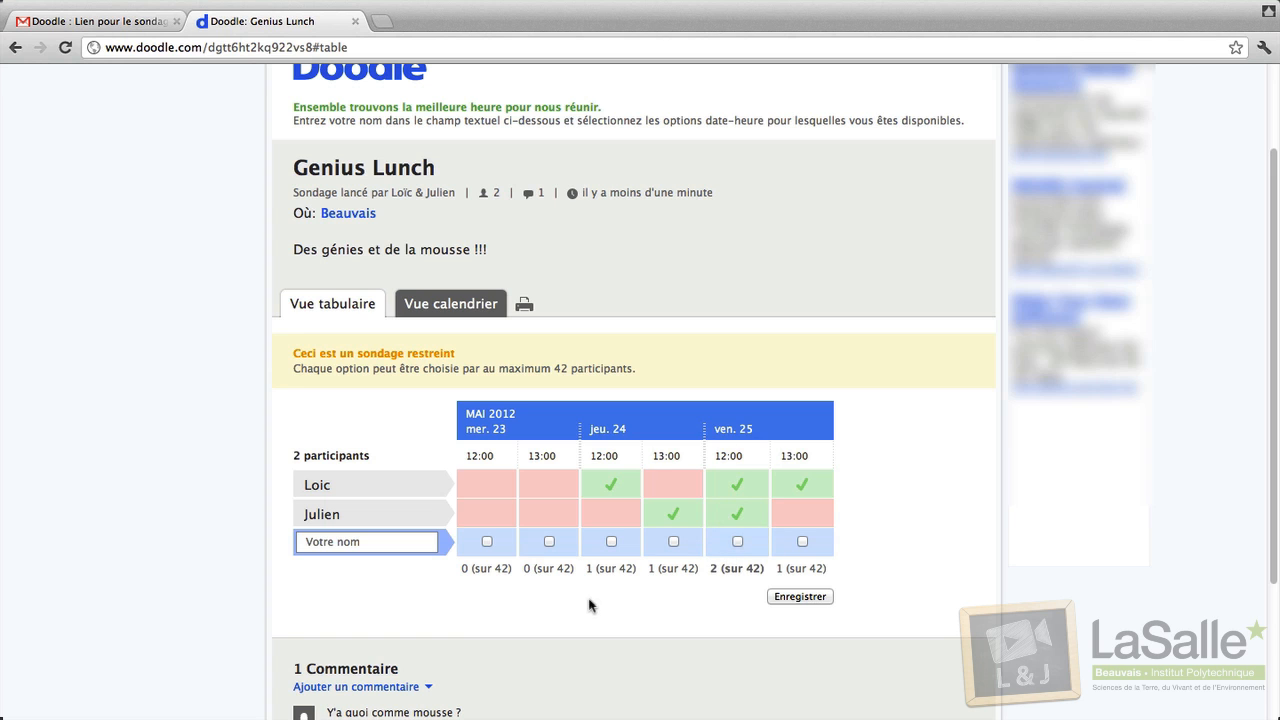
scroll(588, 604, "up", 3)
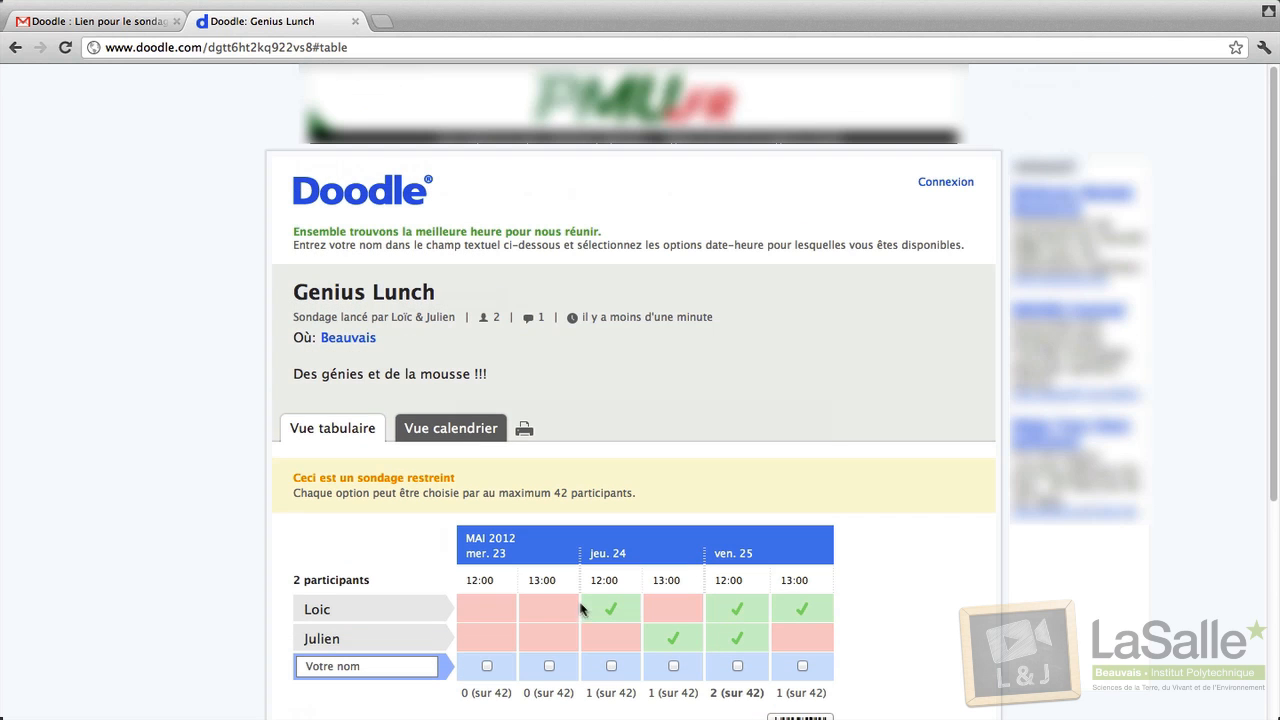
Close the poll tab, glance at the Doodle update thread, then open the administration-link email.
left_click(353, 22)
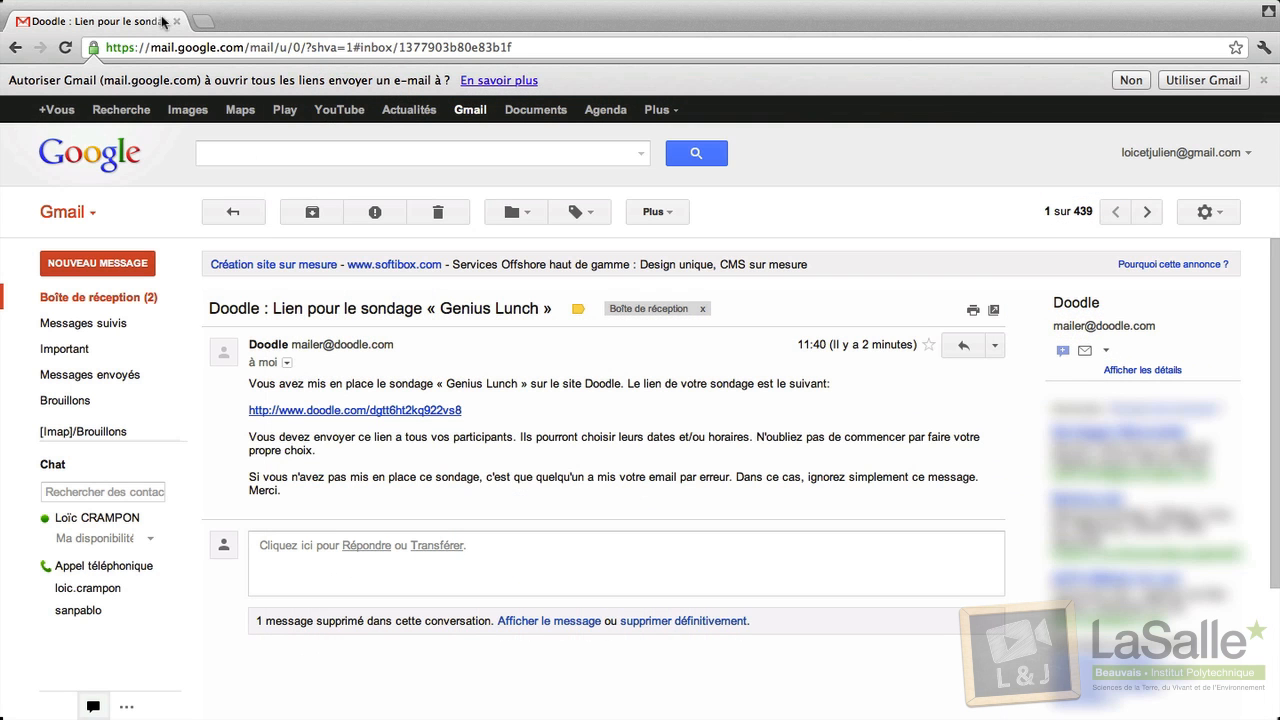
left_click(180, 298)
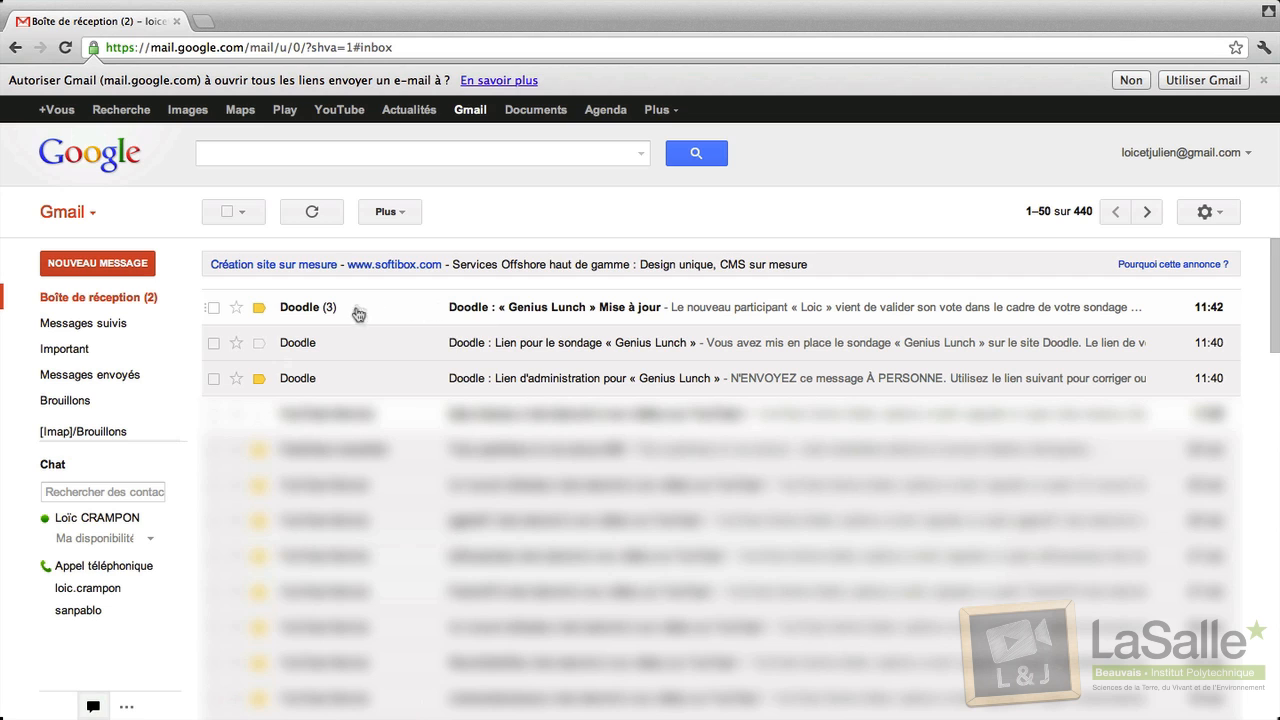
left_click(490, 313)
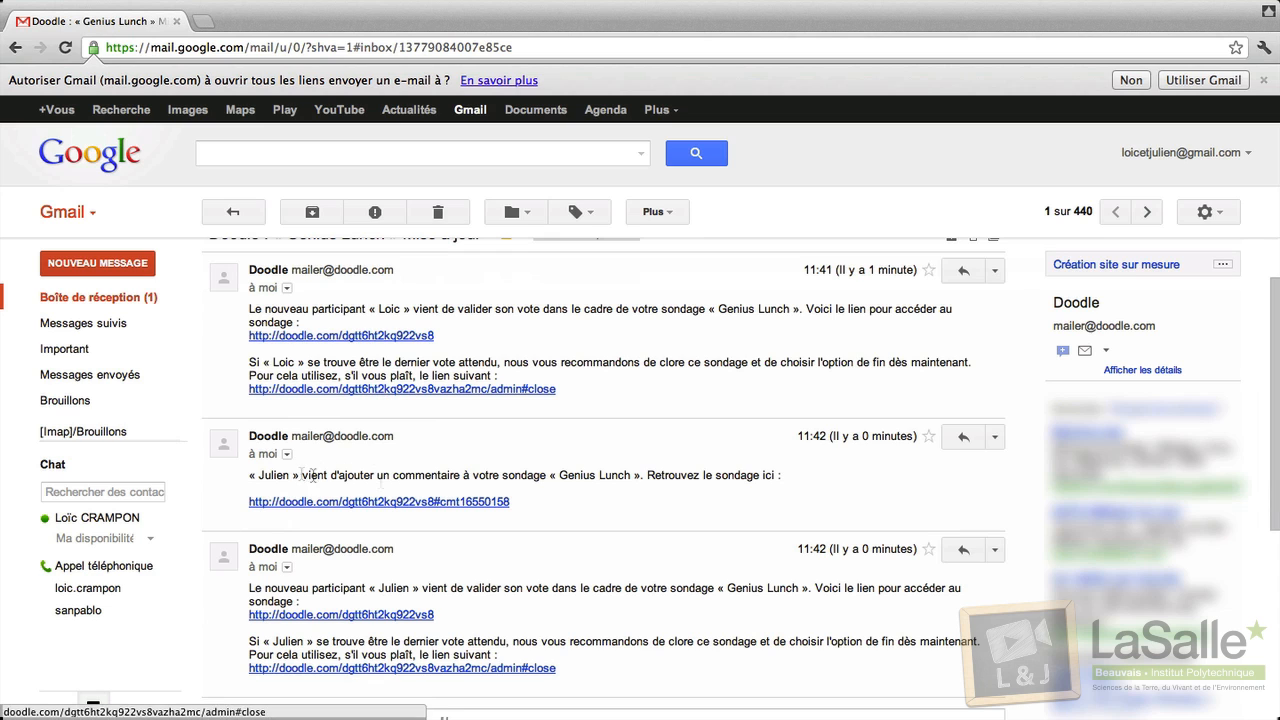
left_click(124, 304)
left_click(497, 380)
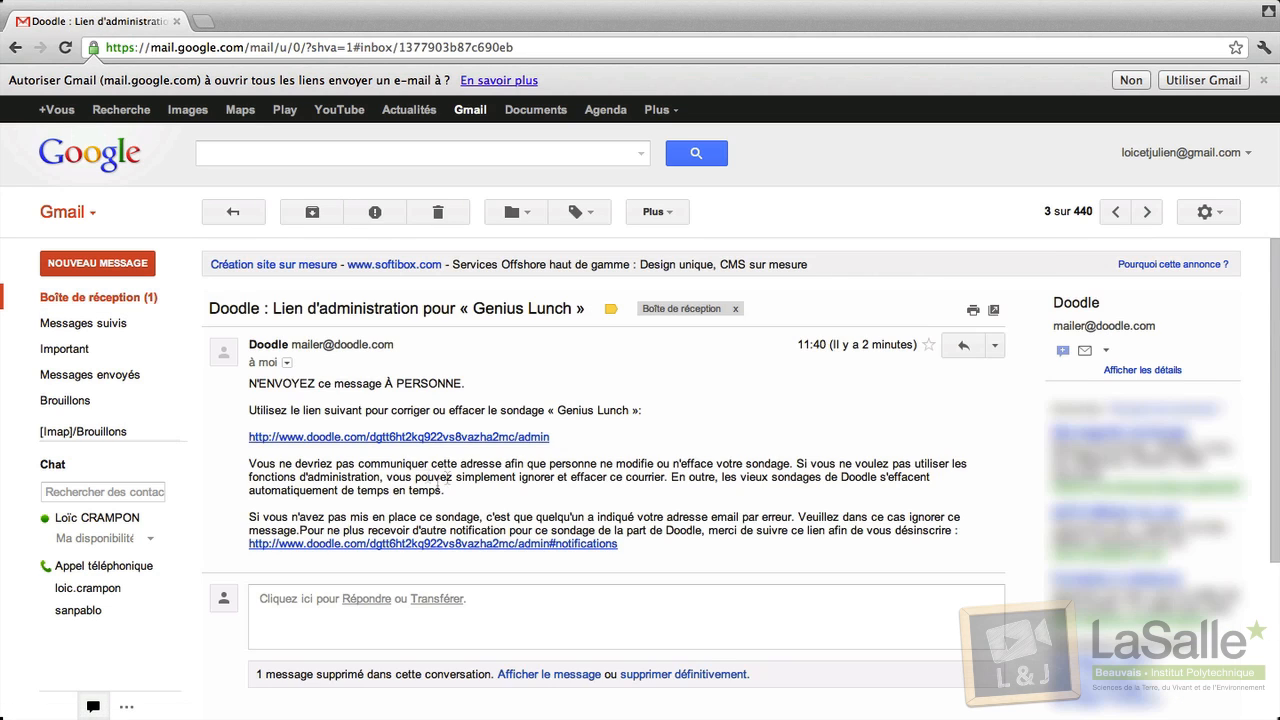
From the admin link, check the calendar and table views of Genius Lunch, then show its Administration options.
left_click(410, 462)
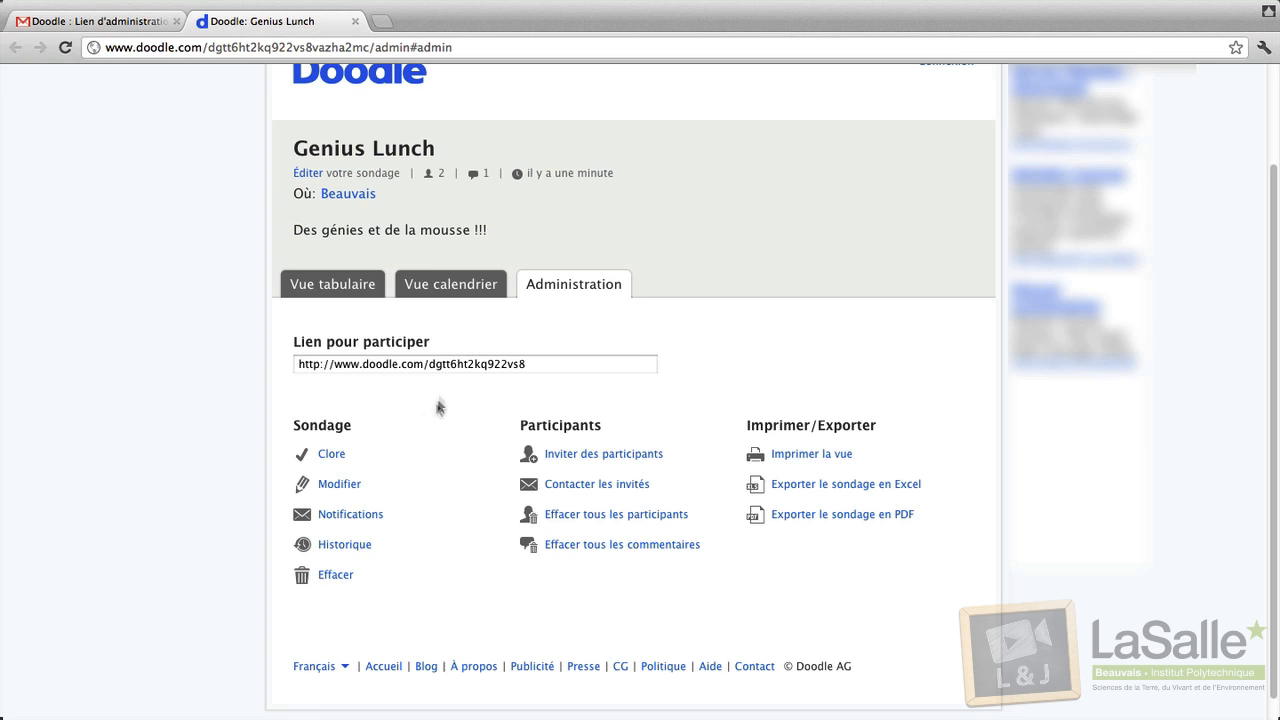
left_click(428, 282)
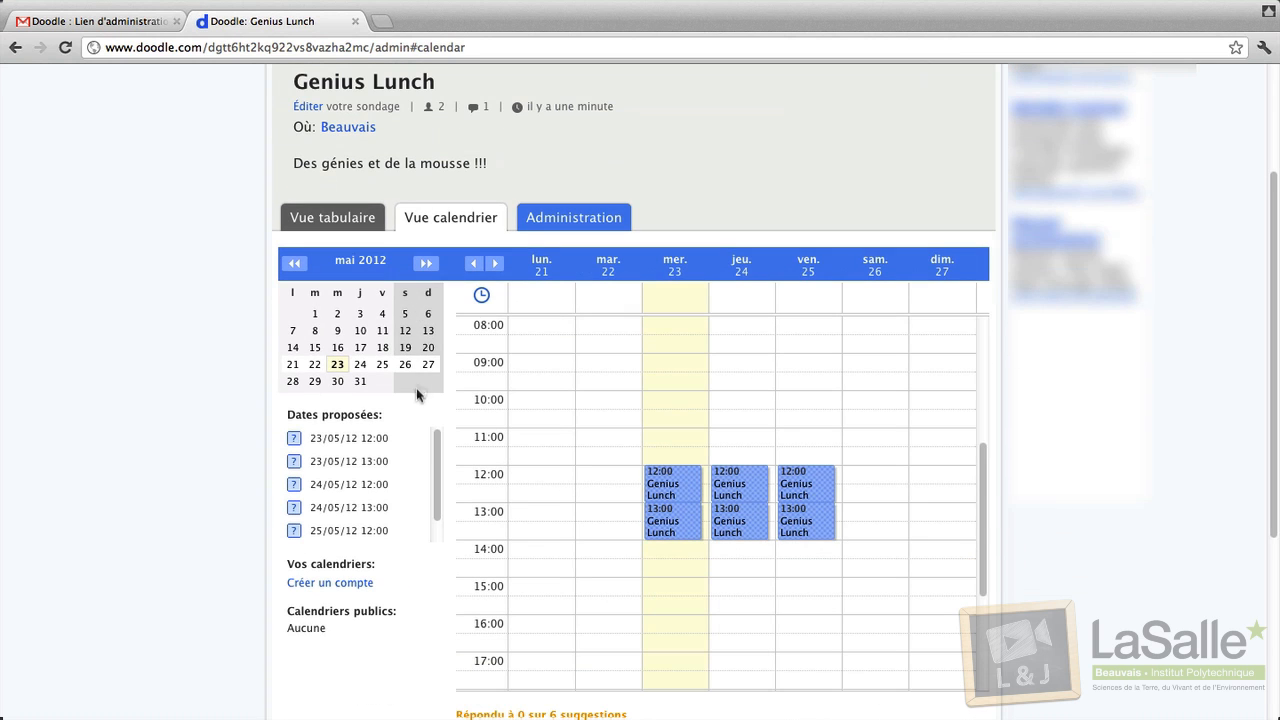
left_click(350, 230)
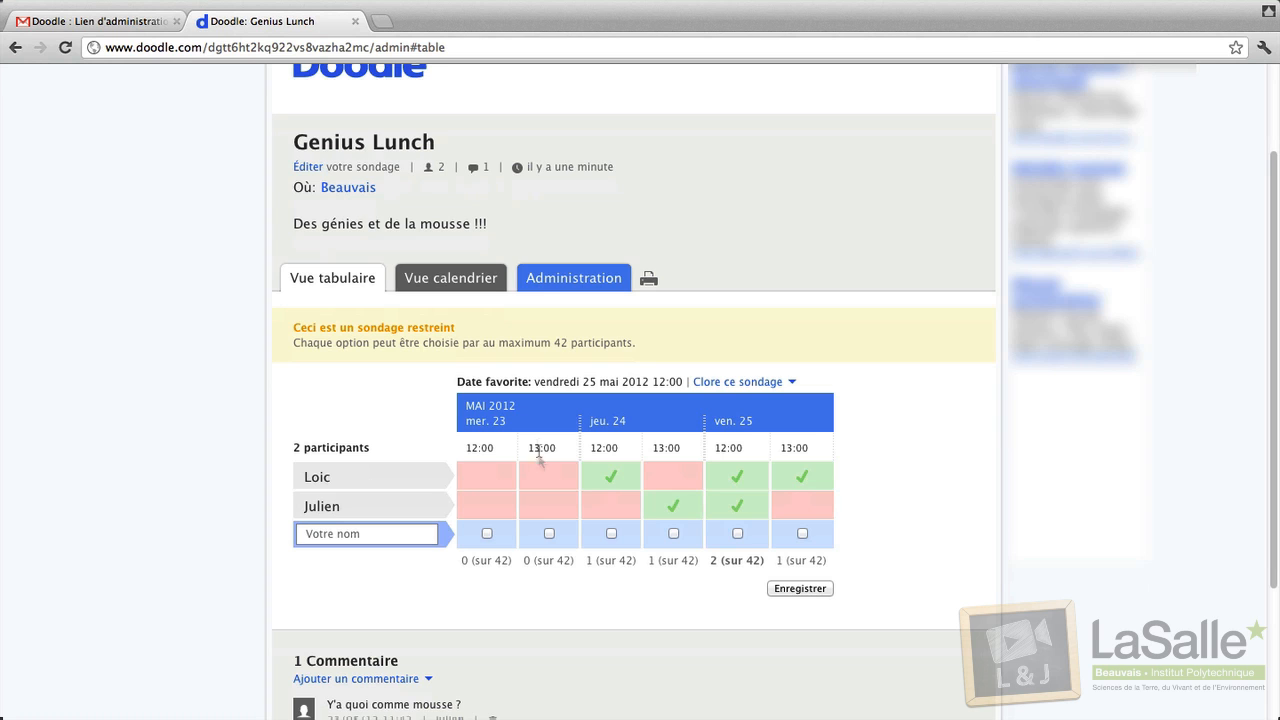
left_click(566, 280)
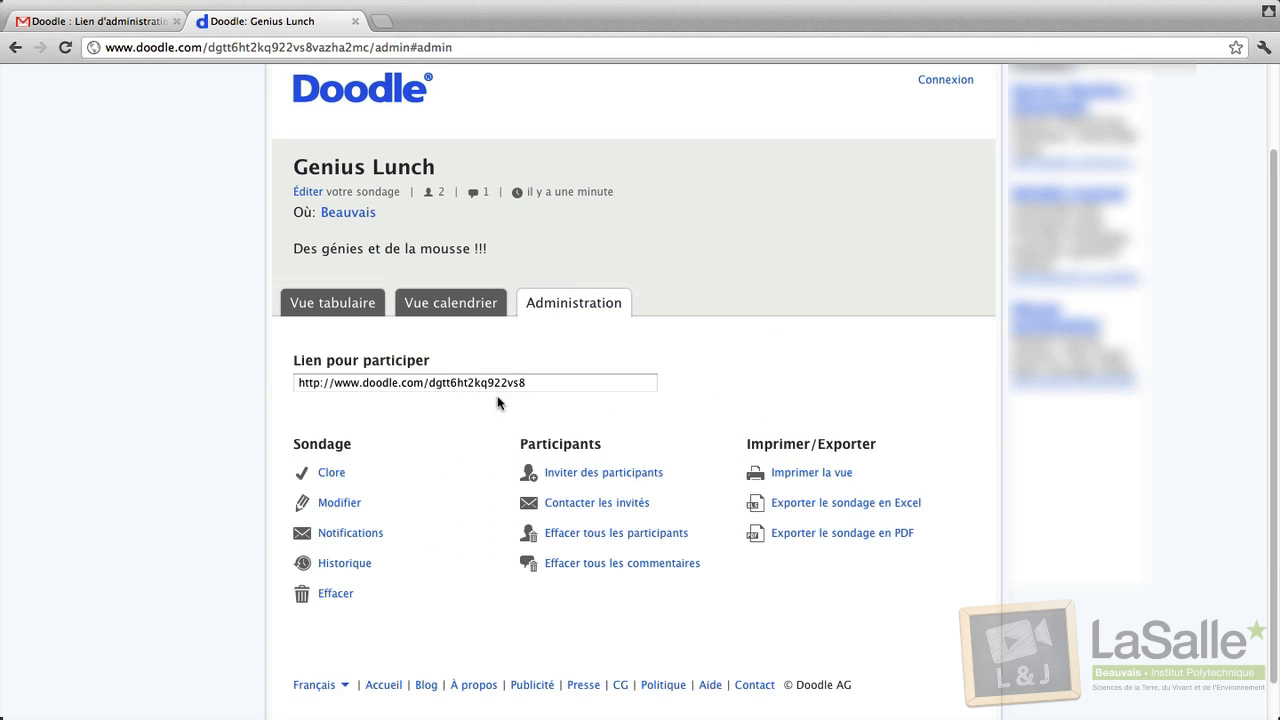
Close Genius Lunch with only 'ven. 25 12:00' (Friday 25 May 2012, 12:00) as the final date.
left_click(332, 473)
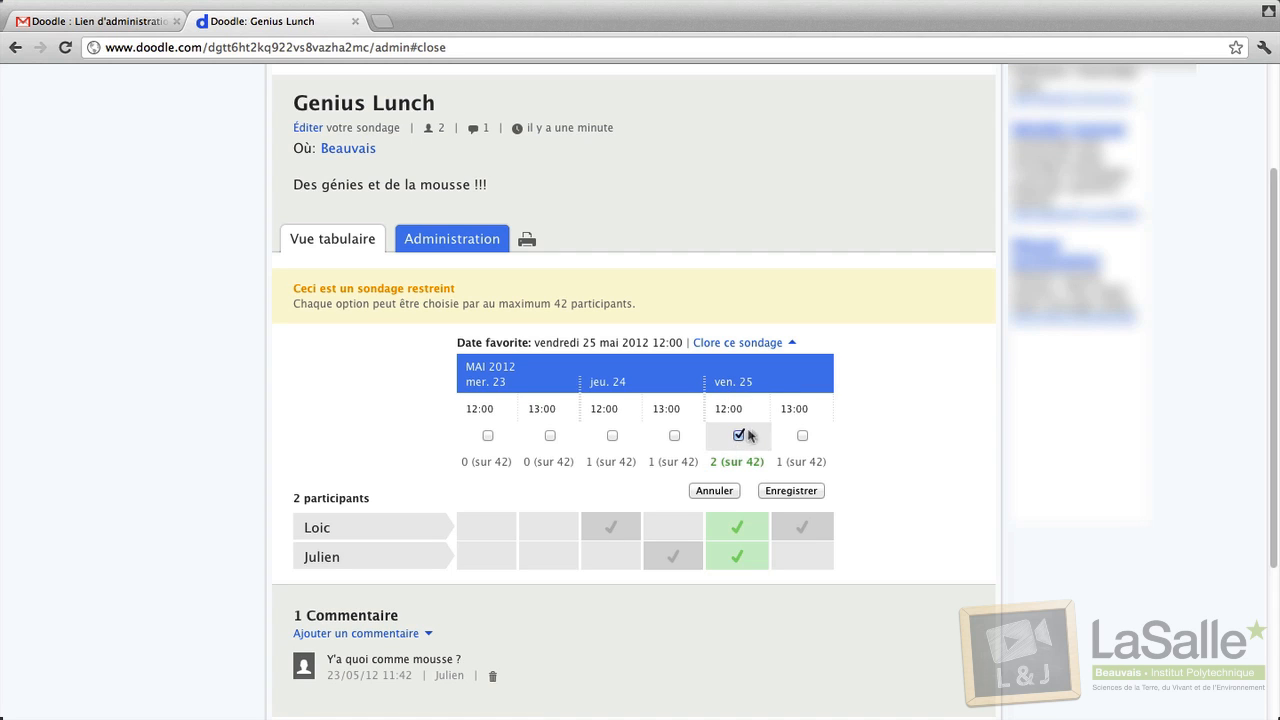
left_click(802, 435)
left_click(741, 436)
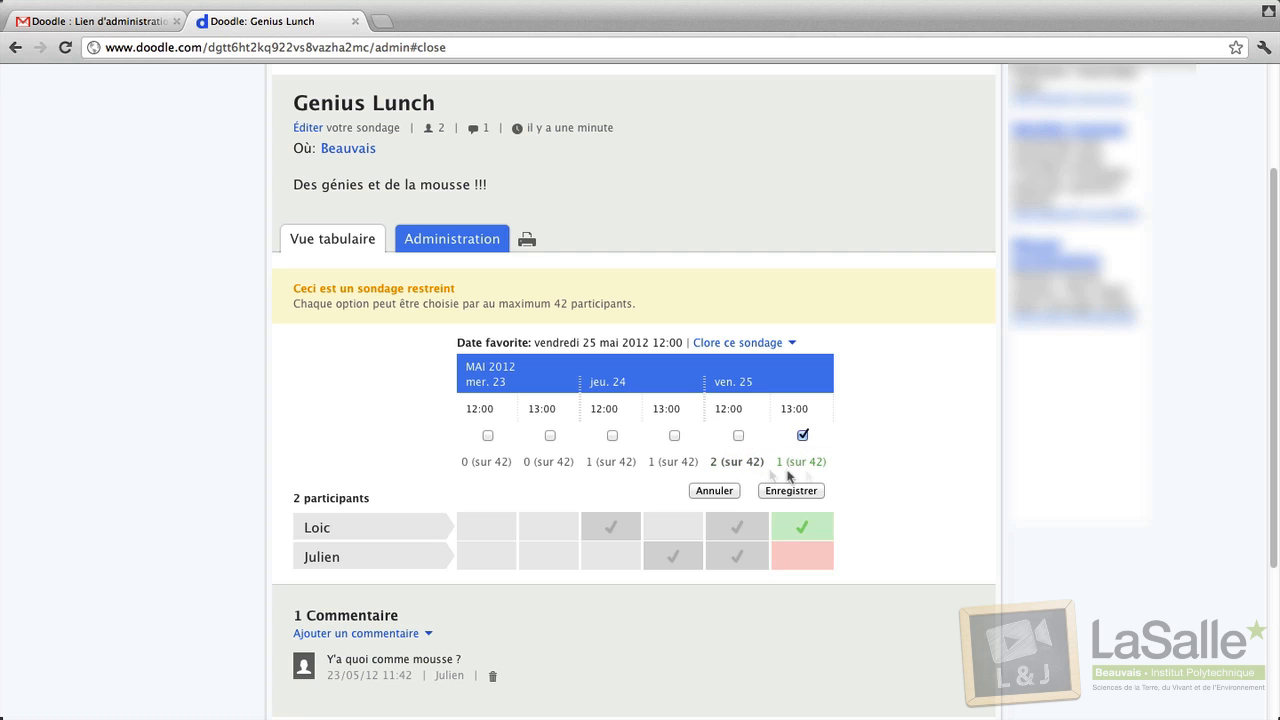
left_click(738, 435)
left_click(802, 435)
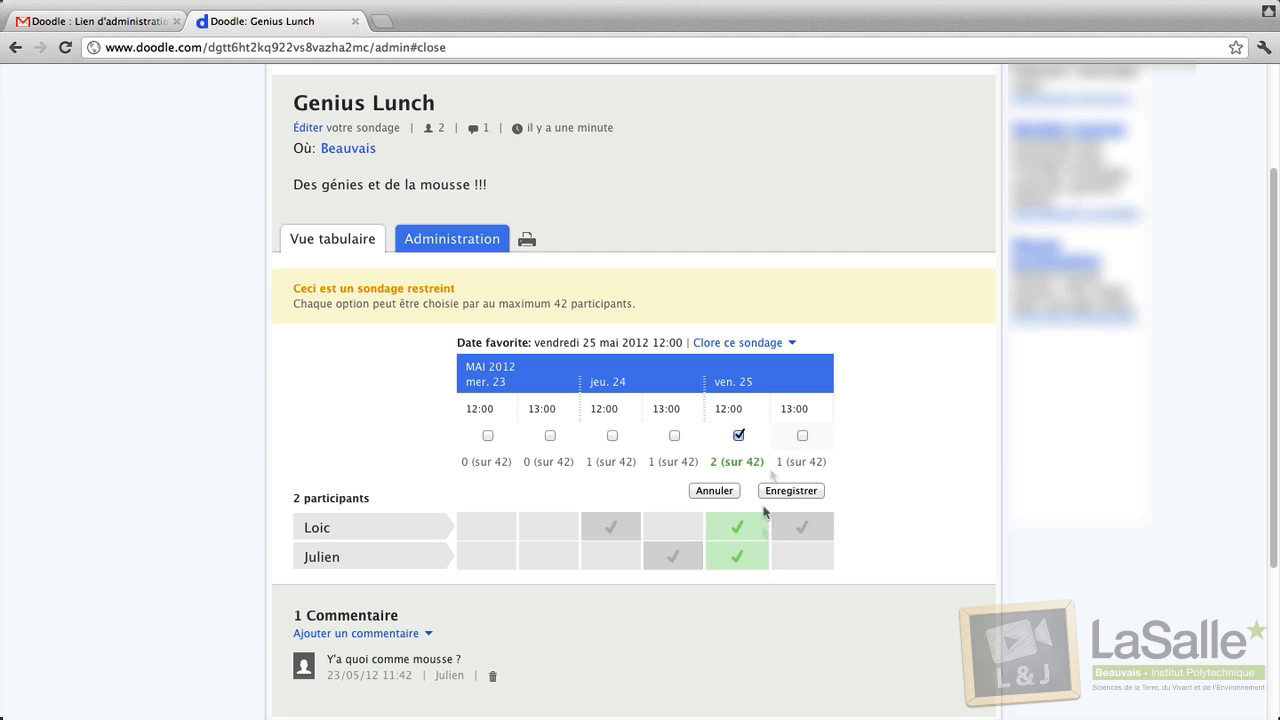
left_click(792, 490)
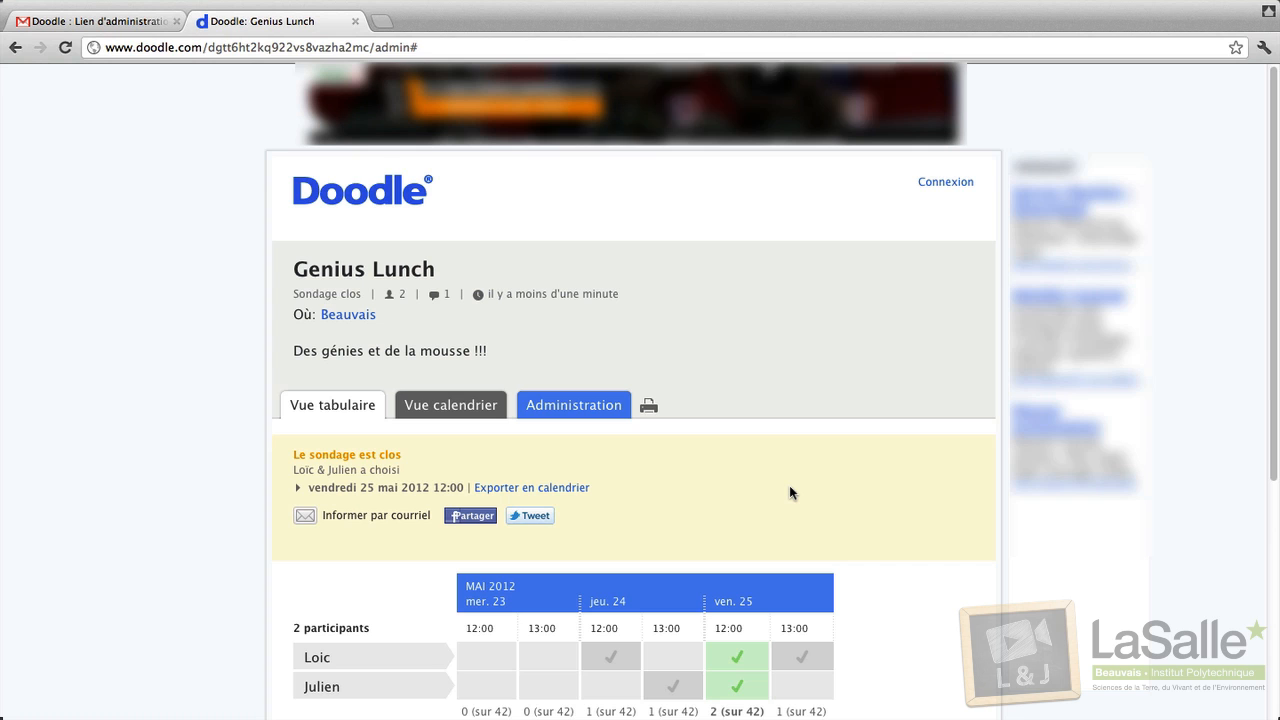
scroll(789, 492, "down", 3)
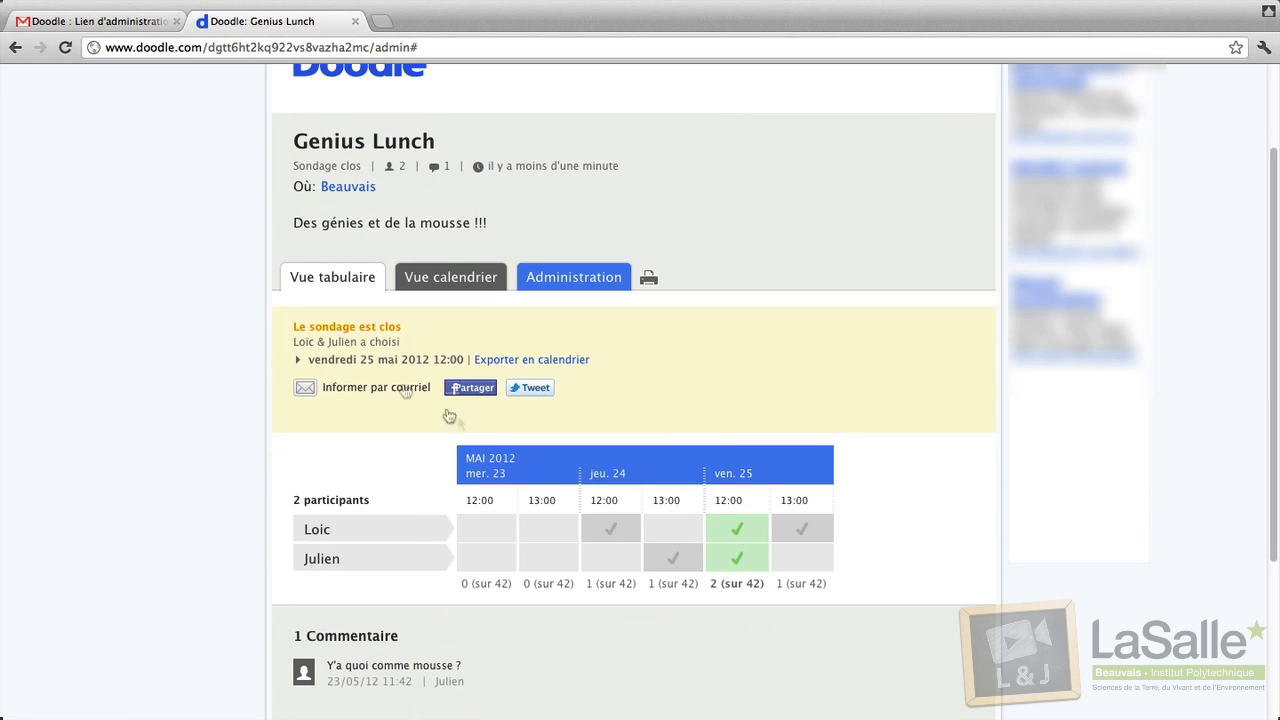
scroll(441, 443, "down", 2)
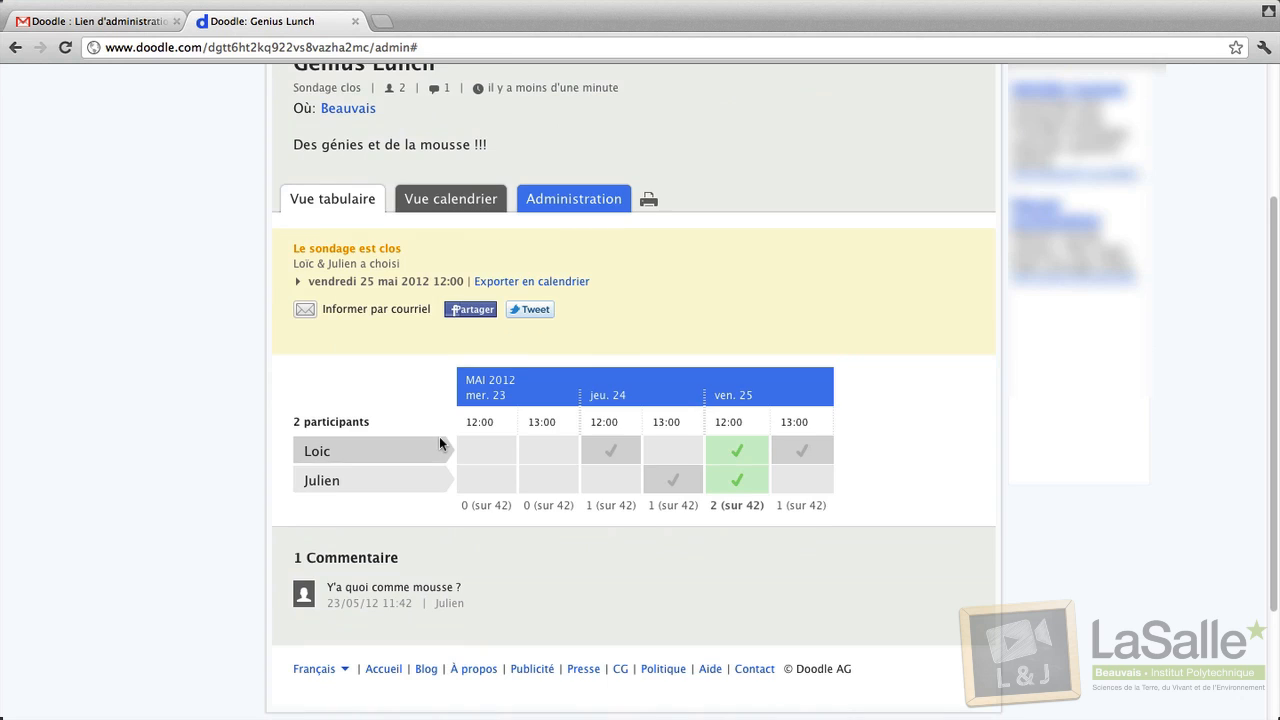
scroll(439, 438, "up", 2)
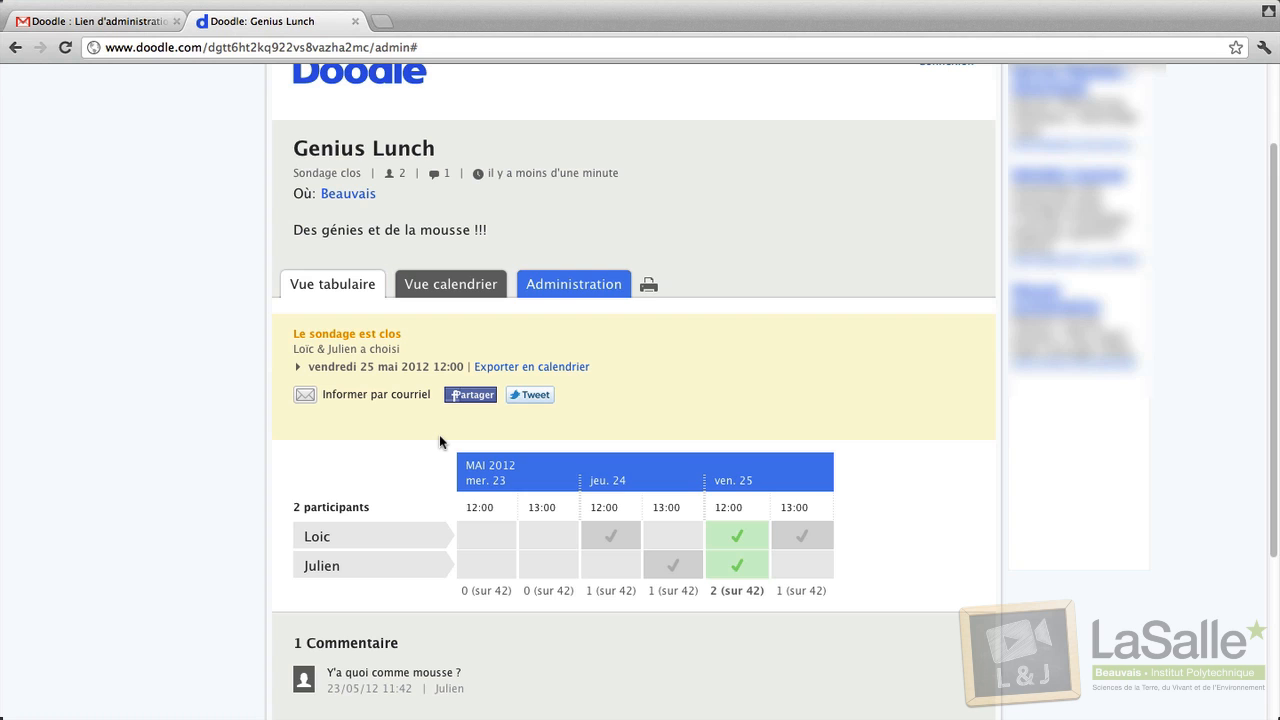
Reopen the closed Genius Lunch poll from Administration, confirming with 'Oui, rouvrir'.
left_click(541, 287)
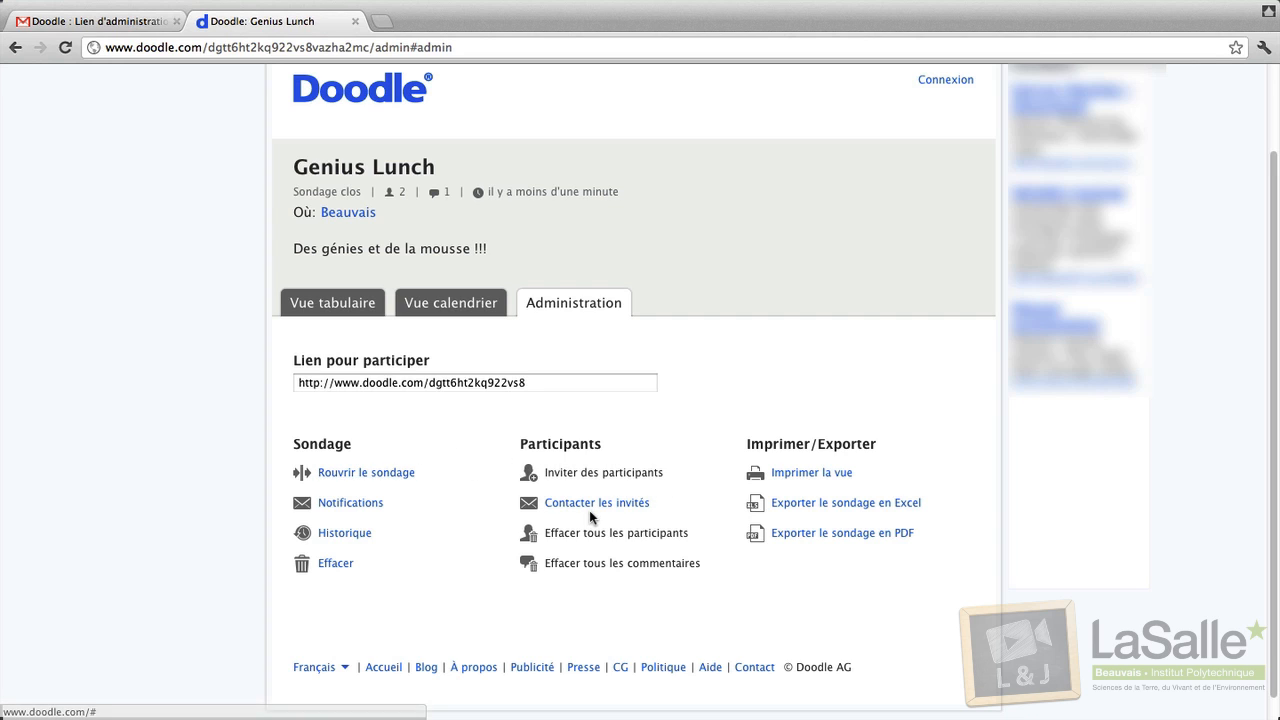
left_click(374, 477)
left_click(441, 451)
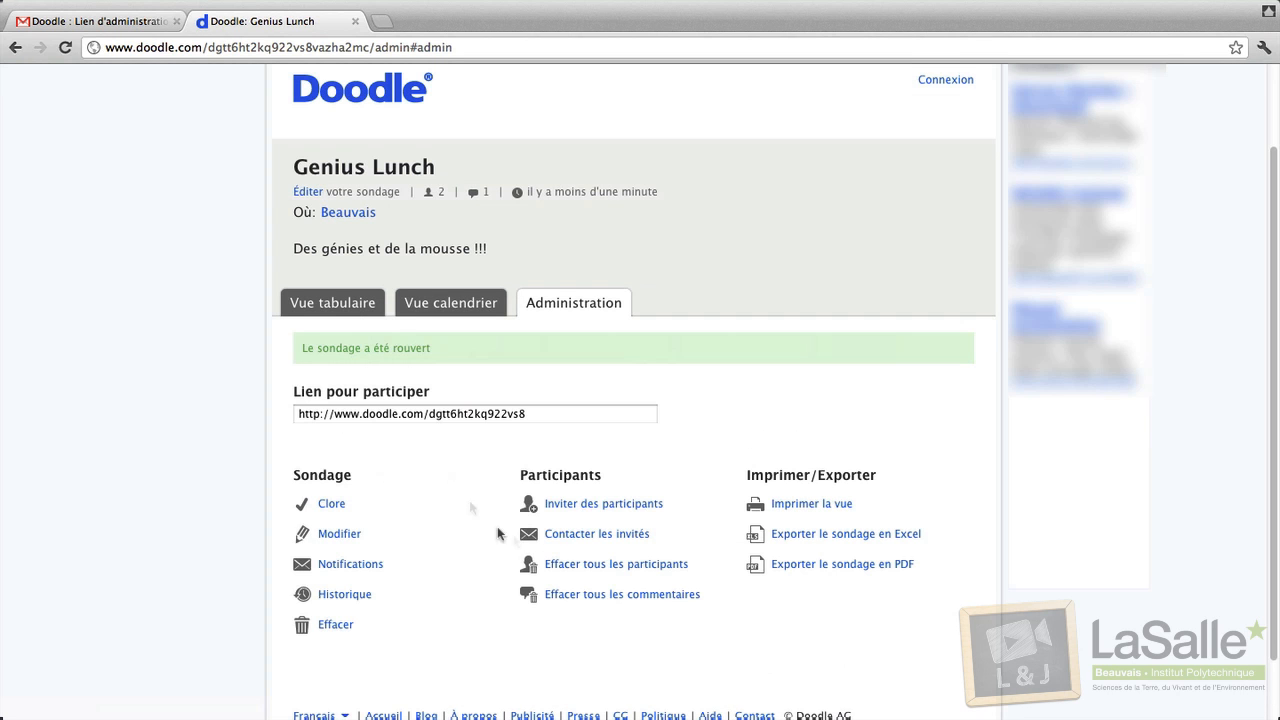
Start inviting participants and sign in to MyDoodle using the Gmail provider.
left_click(620, 504)
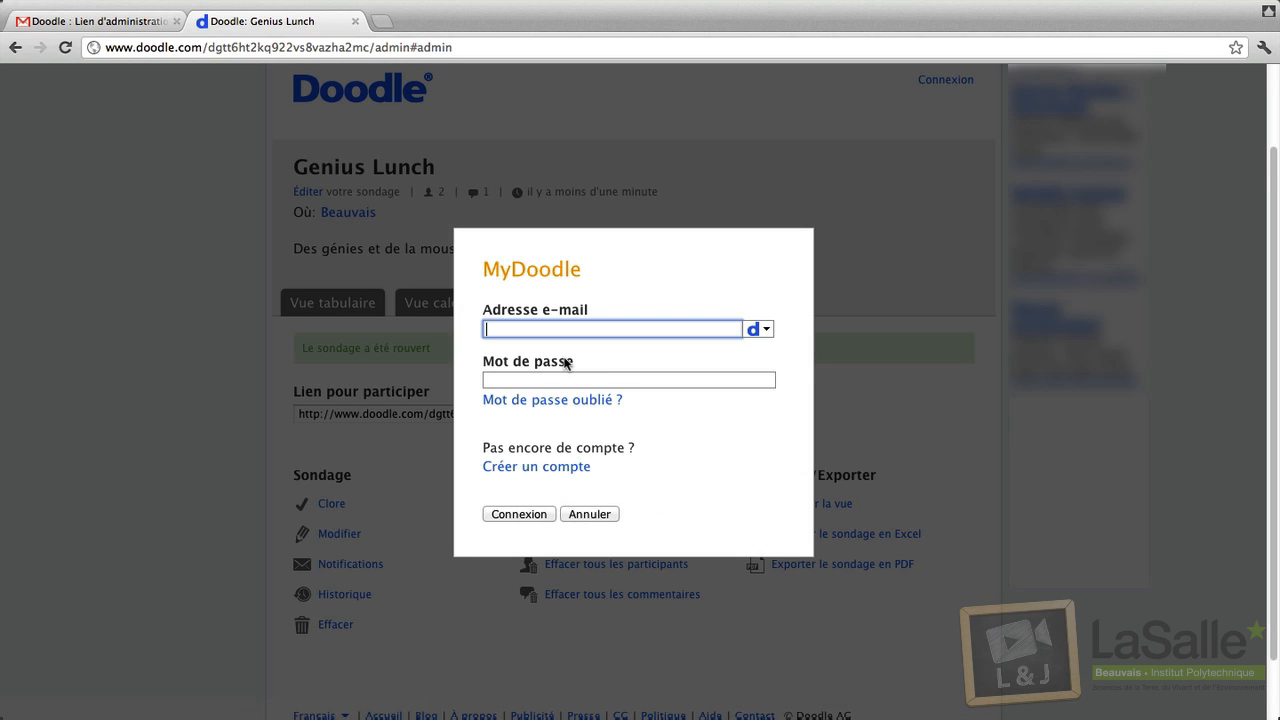
left_click(766, 330)
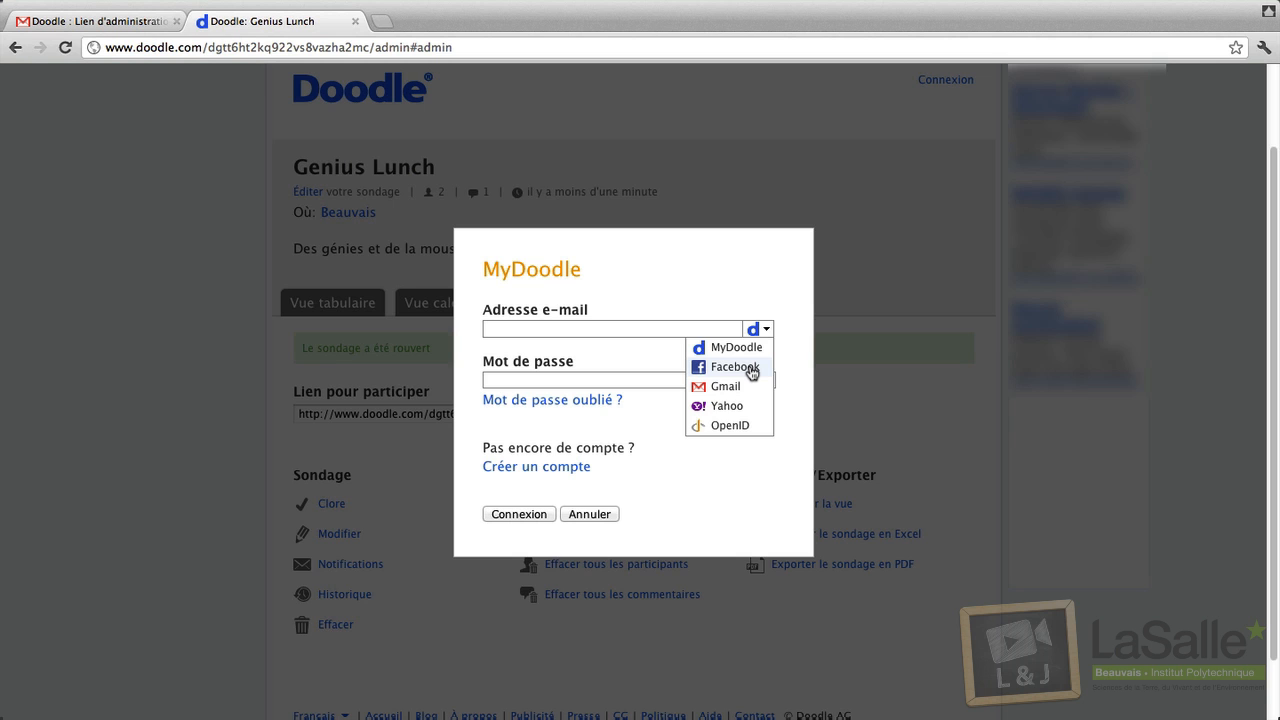
left_click(724, 388)
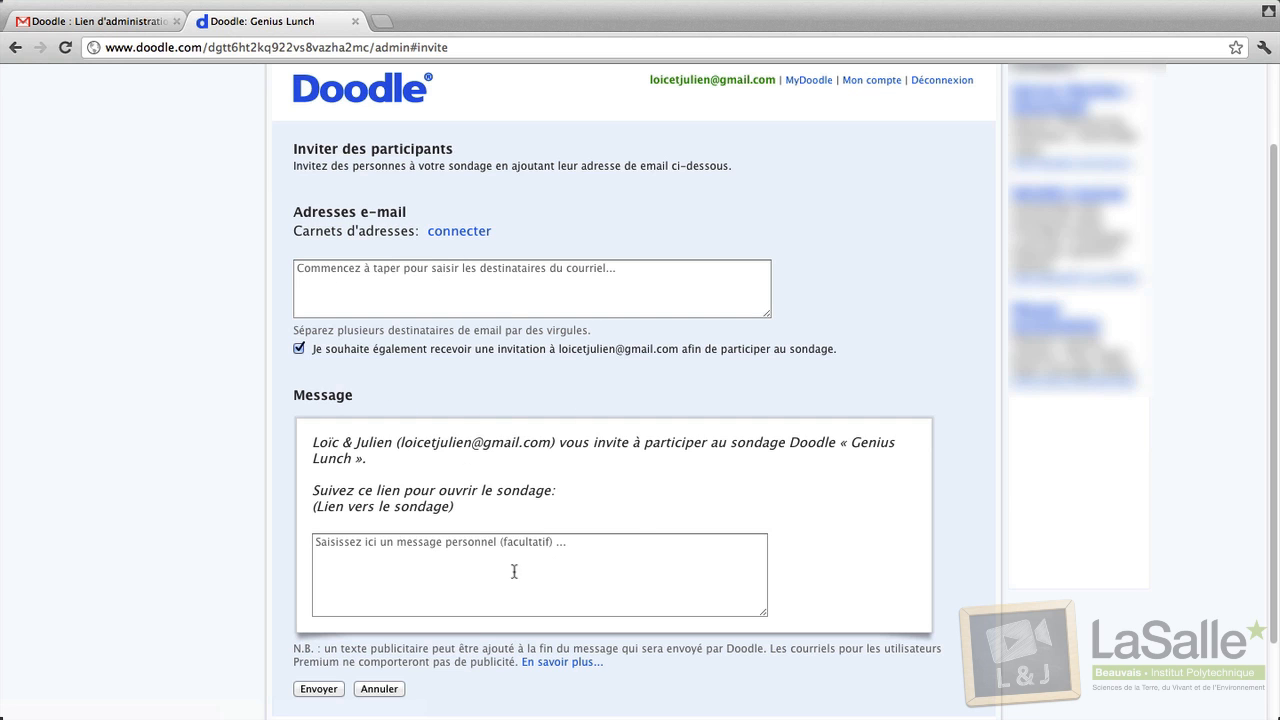
Open 'Mon compte', expand 'Calendrier et carnet d'adresses', then go back to the Doodle home page.
scroll(600, 440, "up", 2)
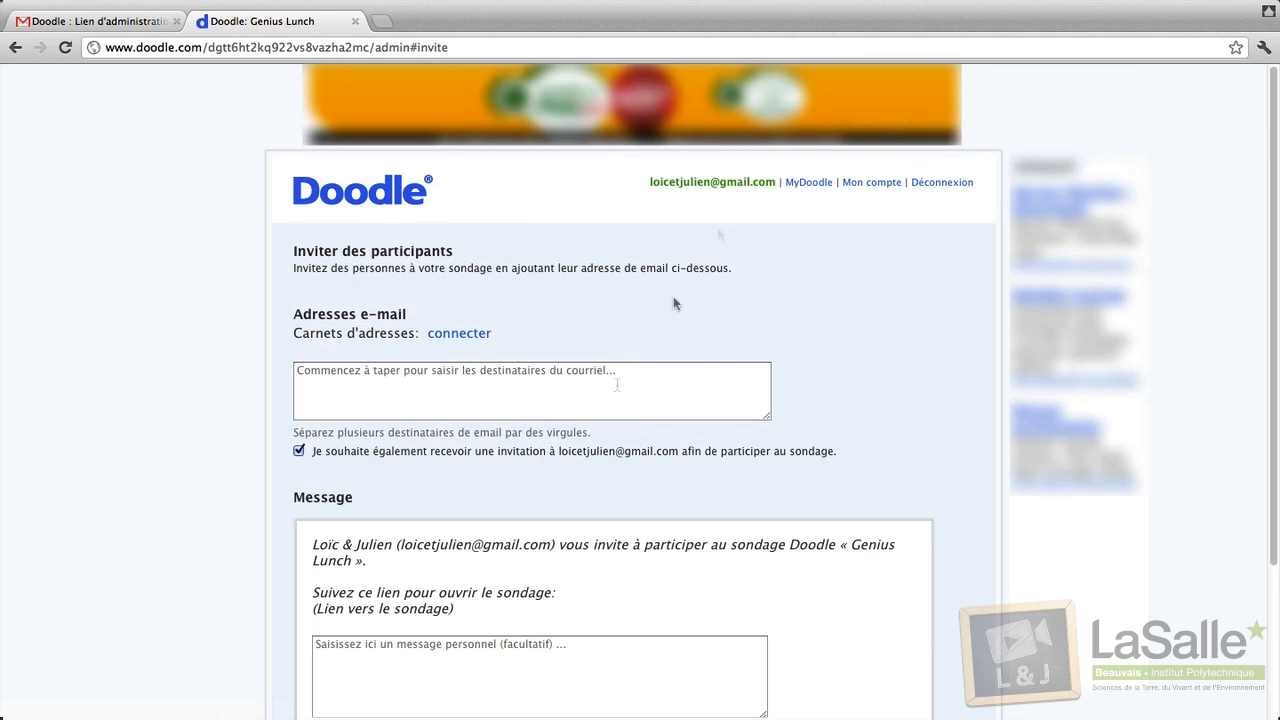
left_click(855, 183)
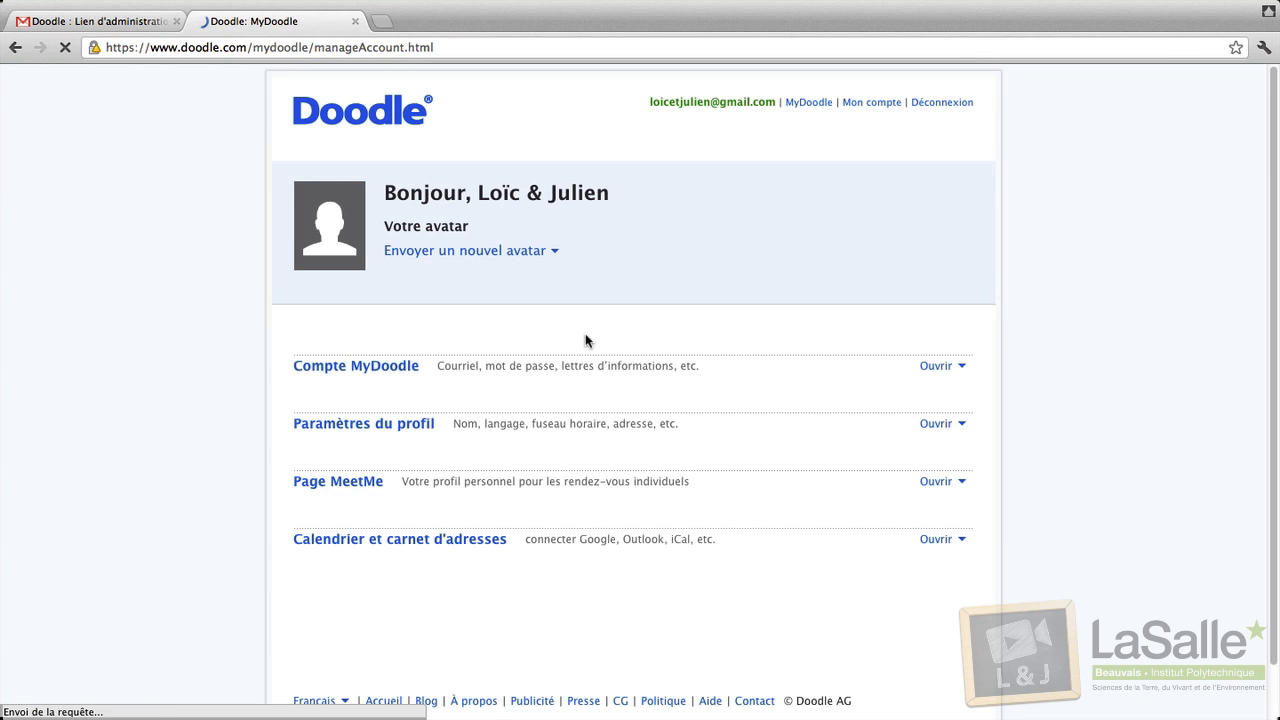
left_click(436, 540)
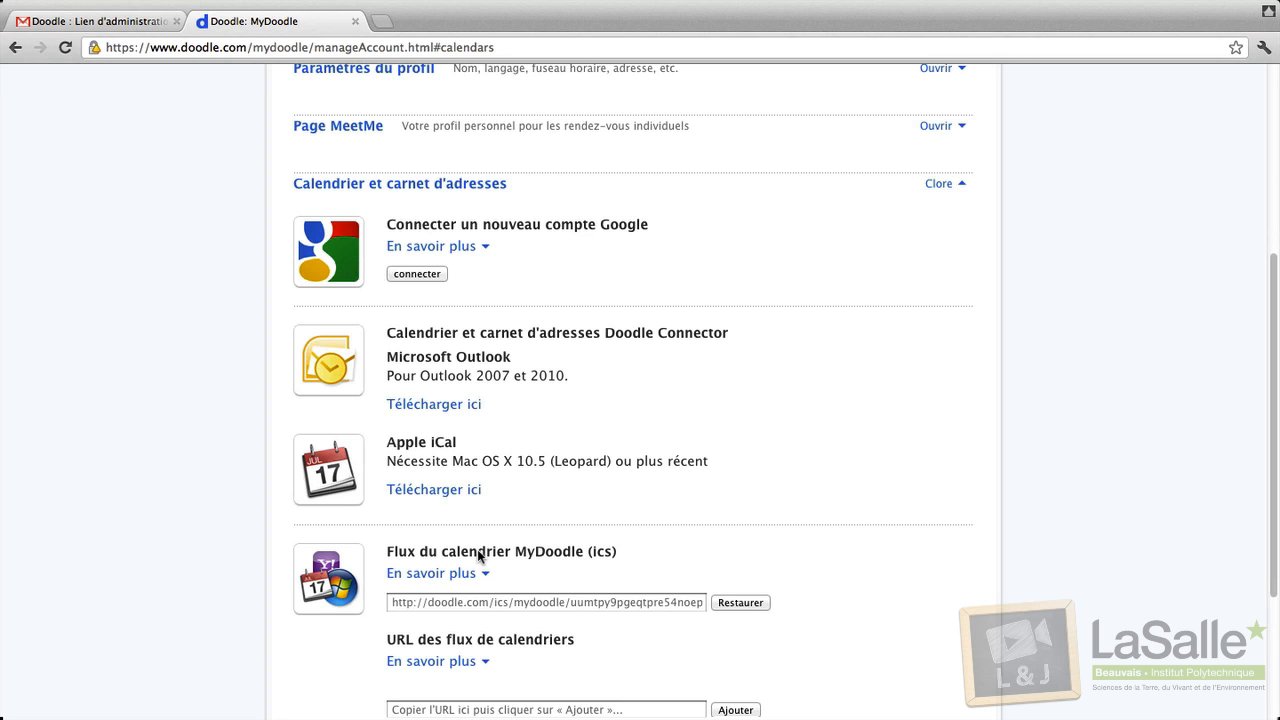
scroll(479, 556, "up", 5)
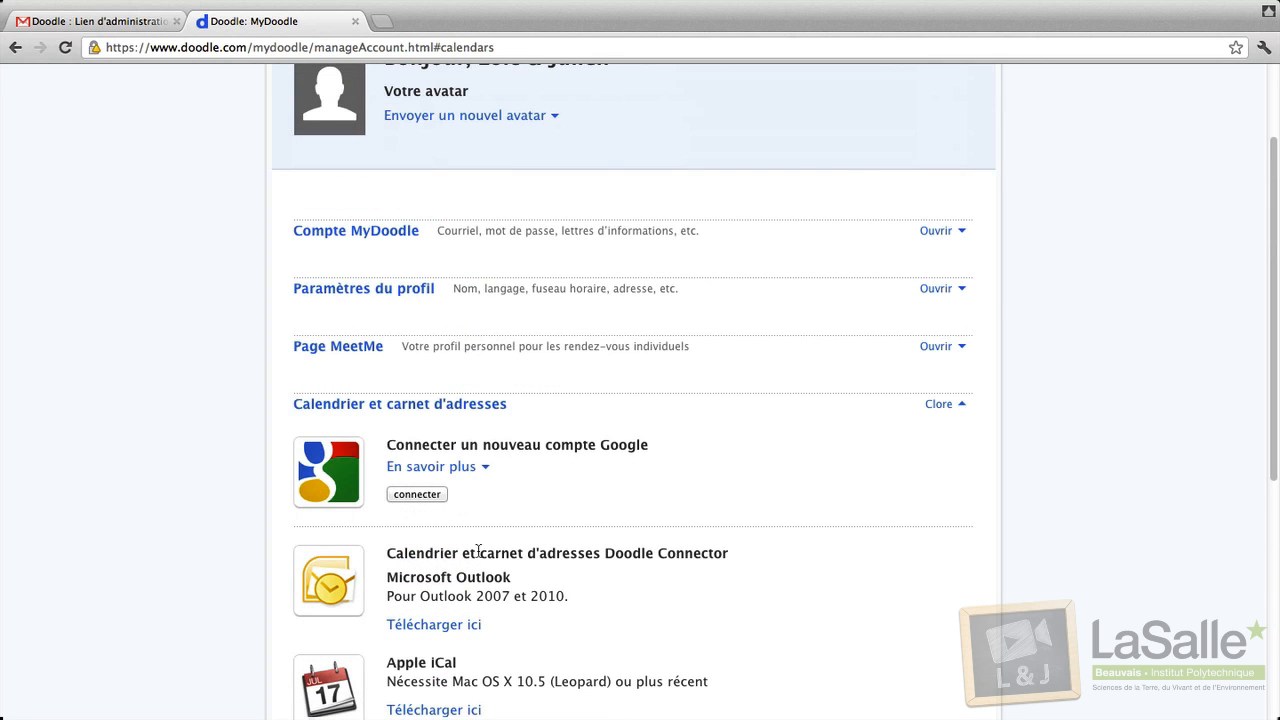
scroll(479, 551, "up", 3)
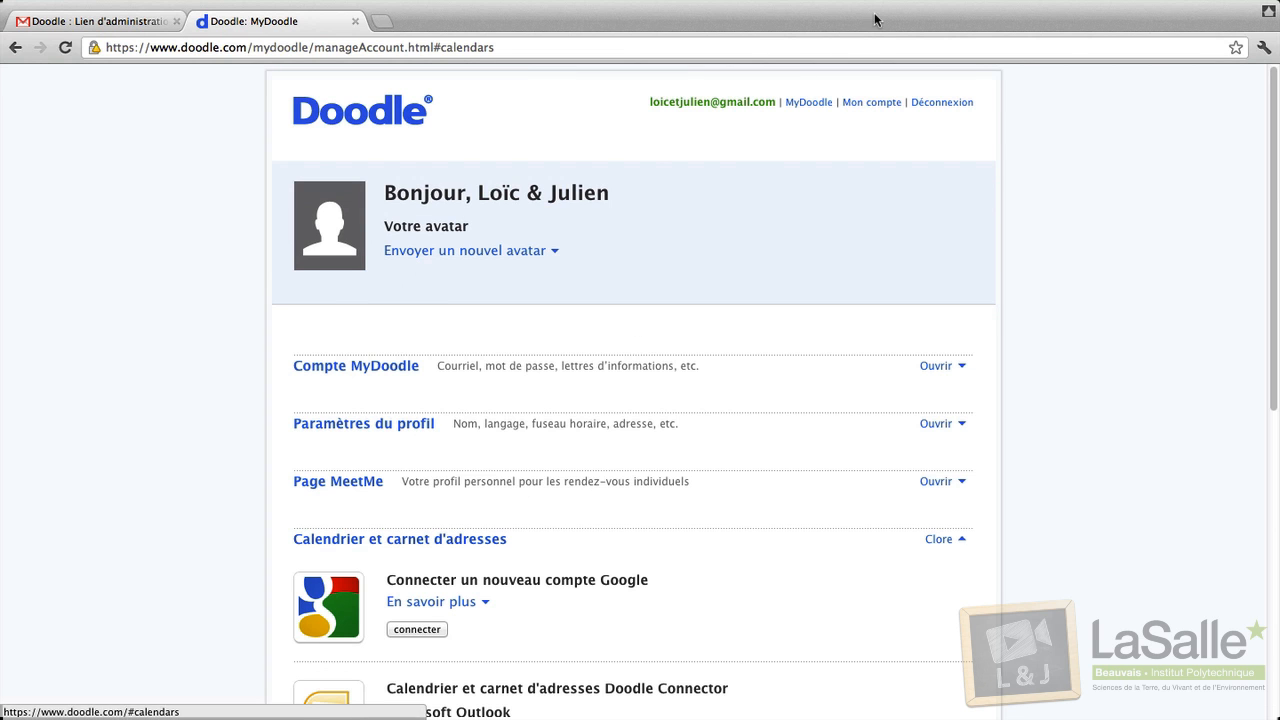
left_click(360, 115)
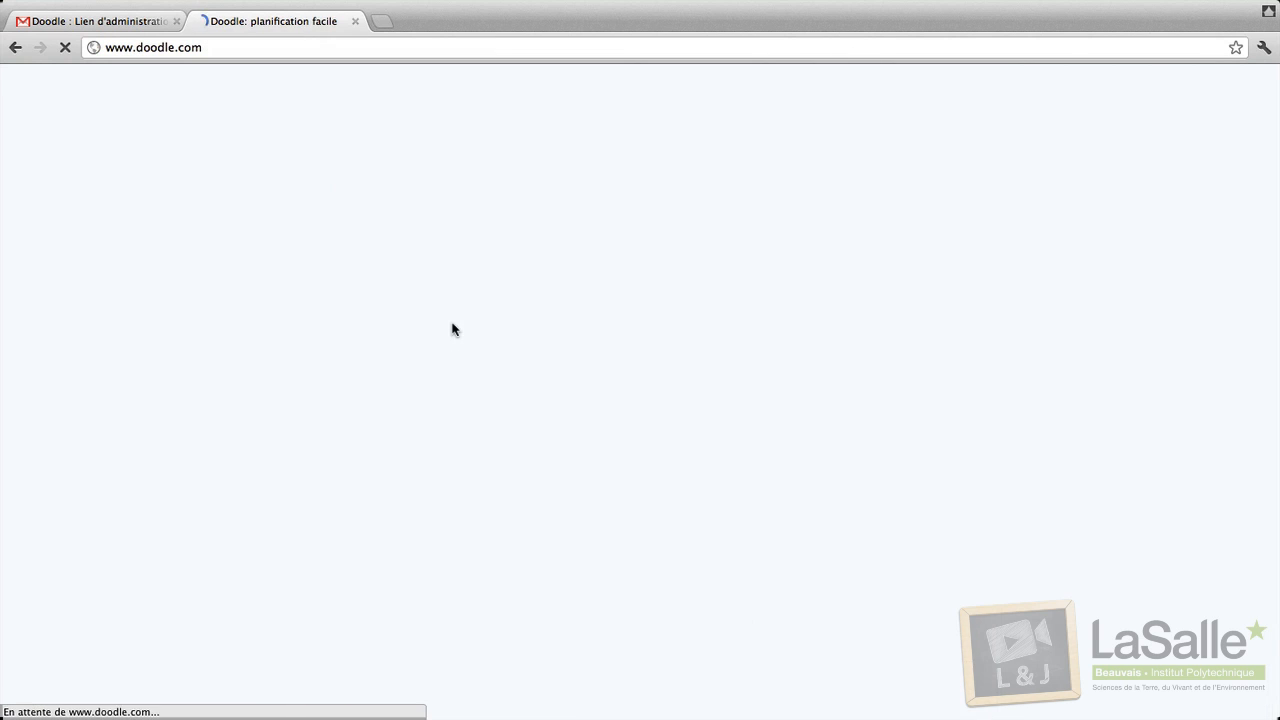
Open Premium pricing from the home page crown icon and review the Solo, Business and Enterprise plans.
scroll(443, 337, "down", 6)
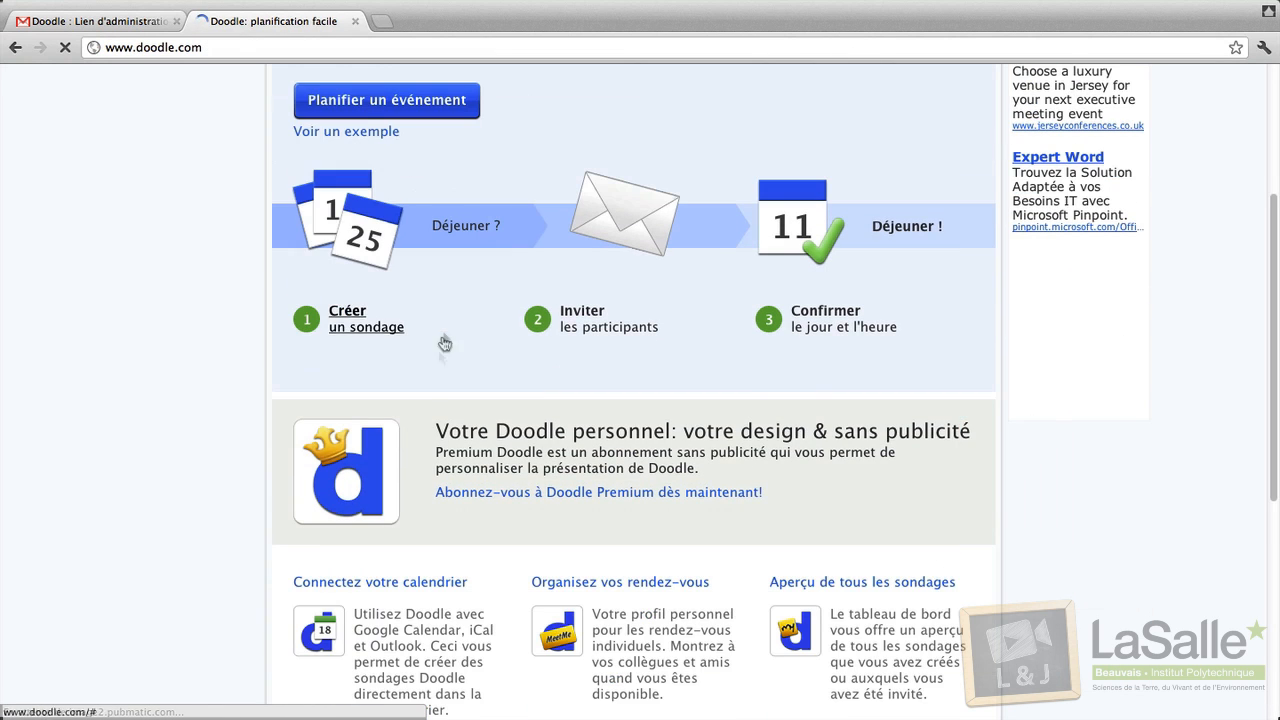
left_click(350, 465)
scroll(372, 435, "down", 5)
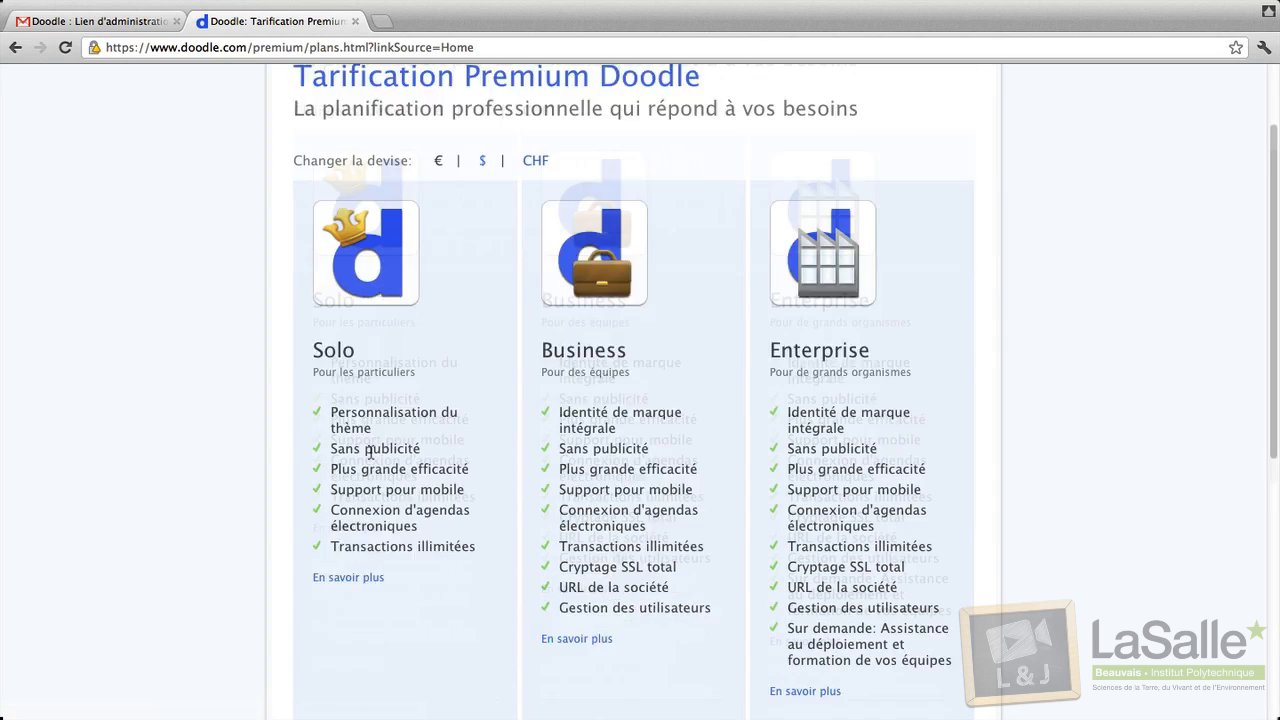
scroll(370, 462, "down", 2)
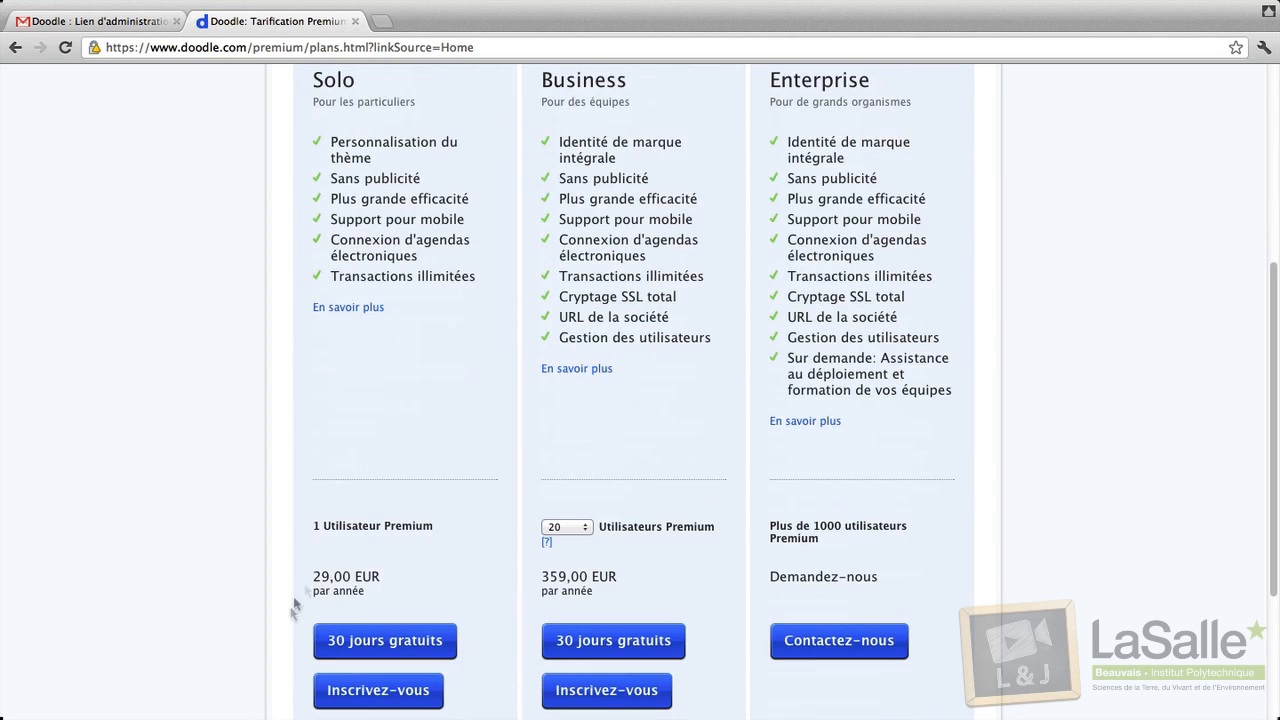
left_click_drag(311, 577, 446, 589)
left_click_drag(550, 572, 704, 578)
scroll(701, 545, "up", 2)
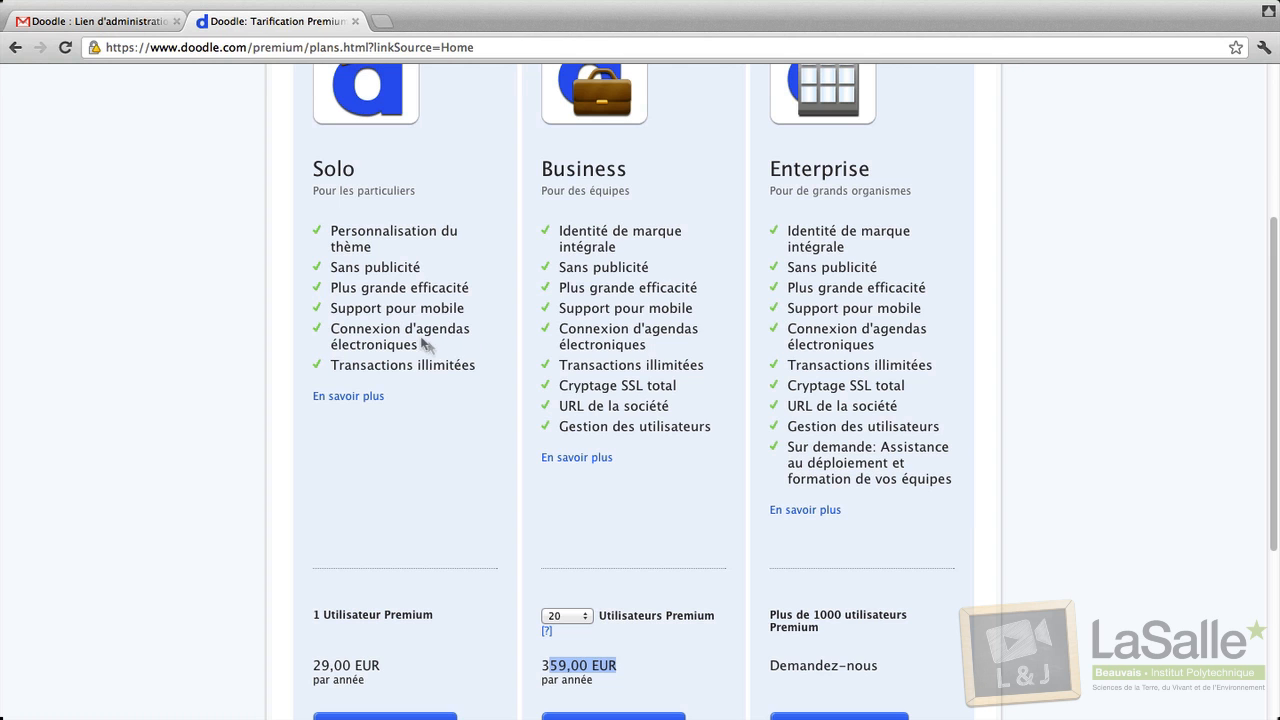
scroll(700, 360, "down", 3)
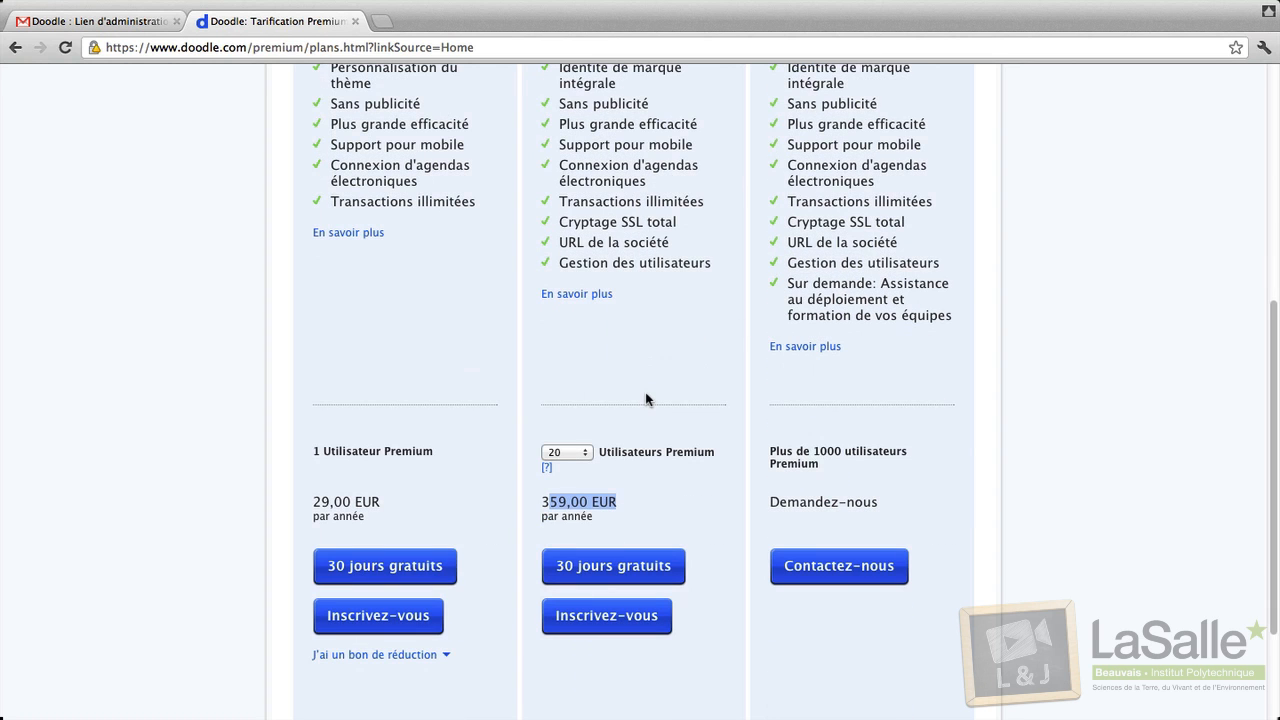
scroll(654, 314, "up", 6)
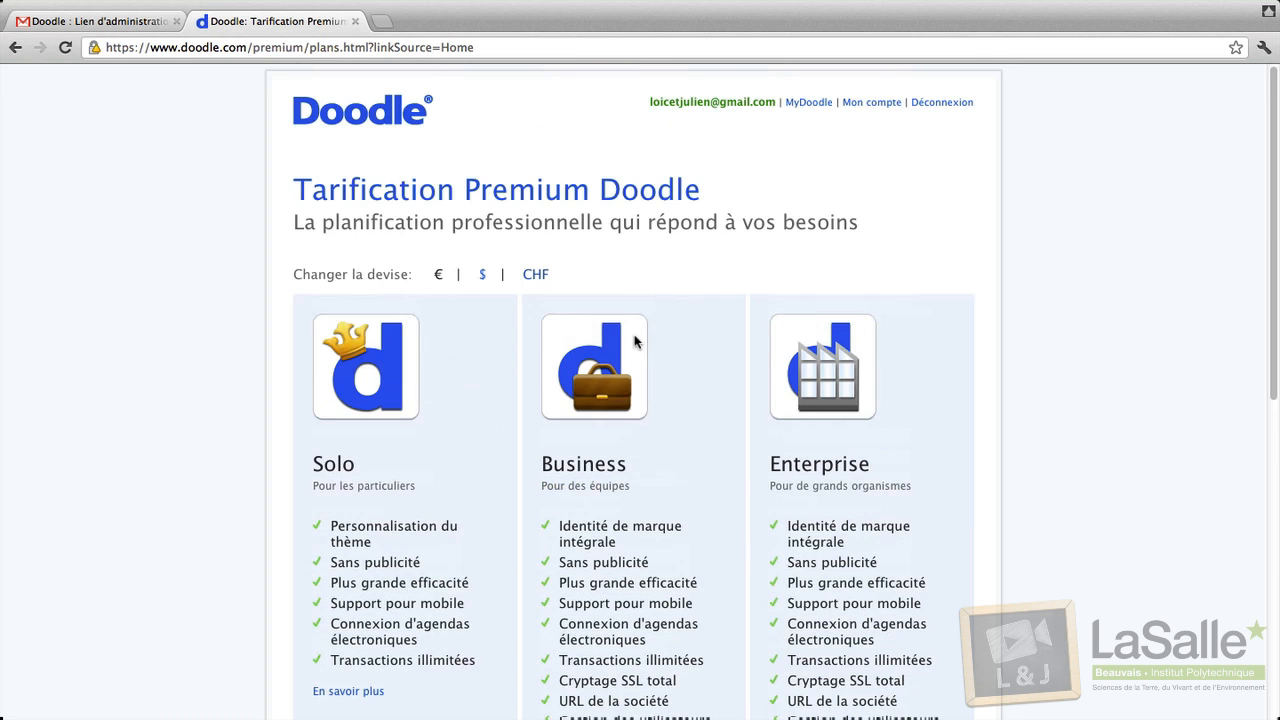